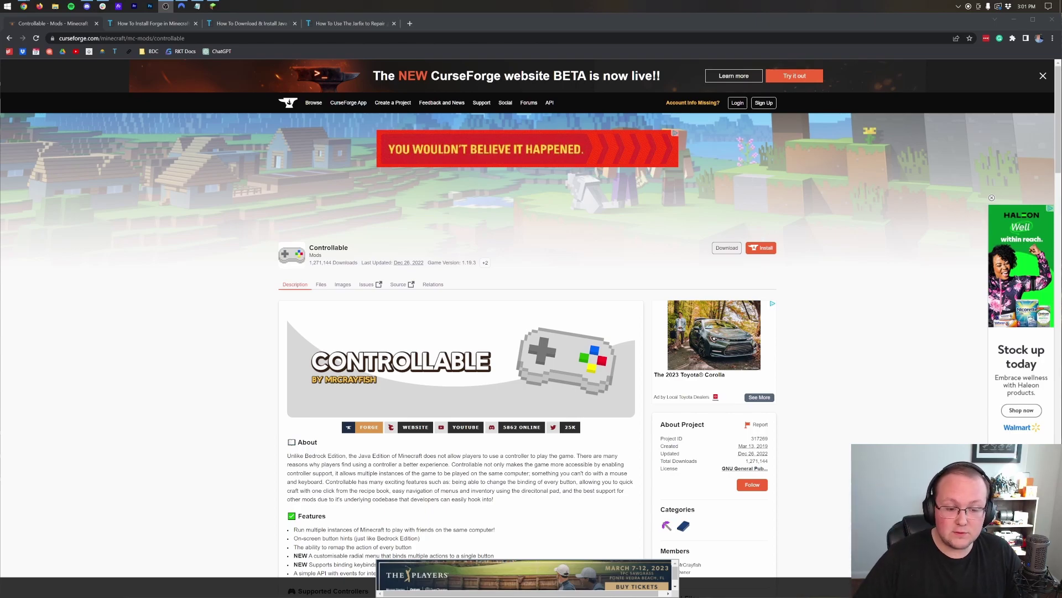
# Step: Look over the Controllable mod page's description, features and list of supported controllers
pyautogui.scroll(-6, 390, 471)
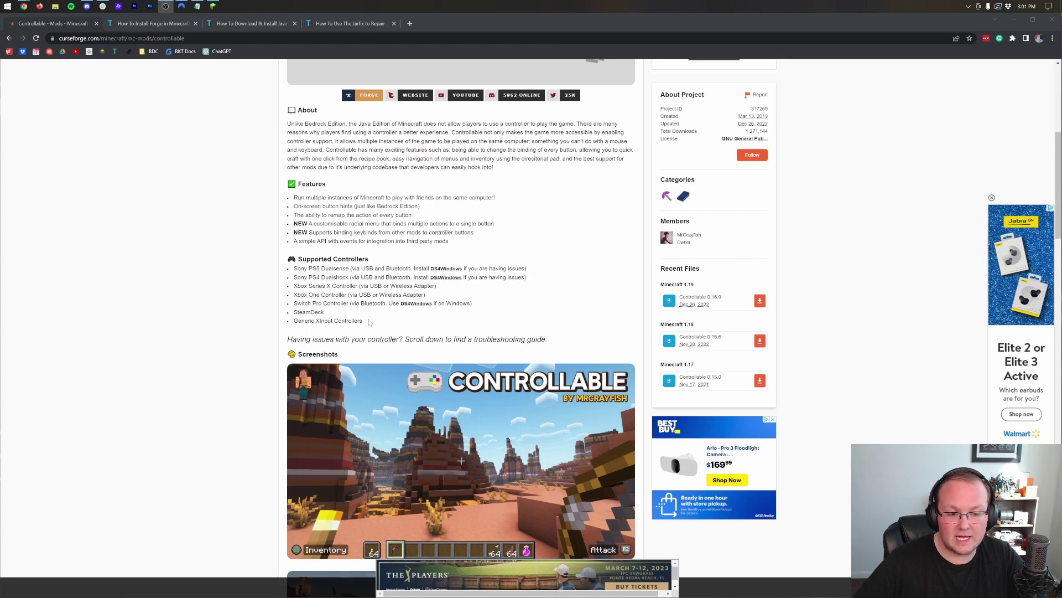
pyautogui.scroll(3, 369, 322)
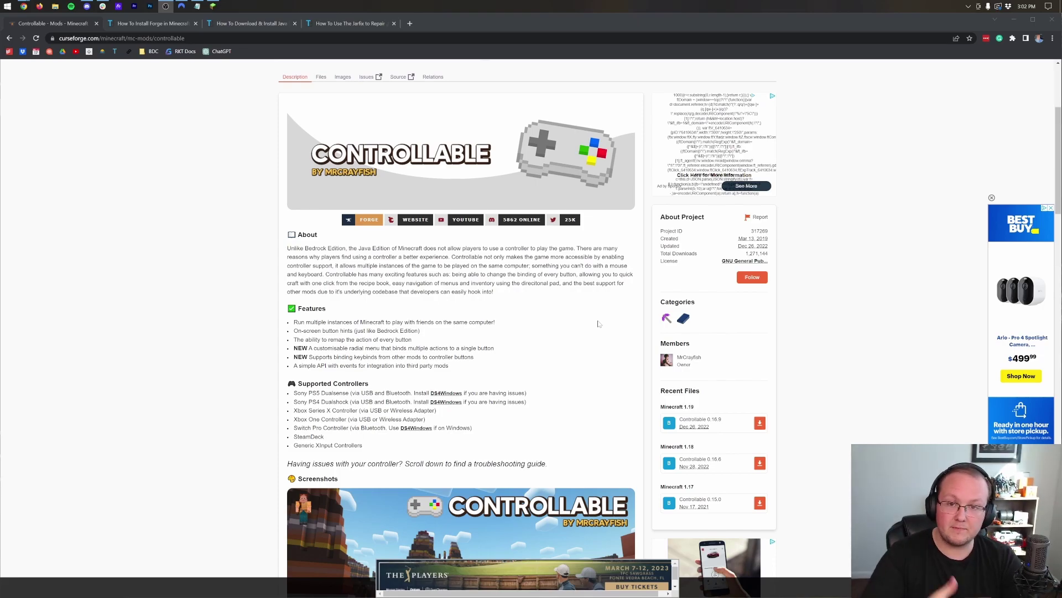
pyautogui.scroll(4, 531, 326)
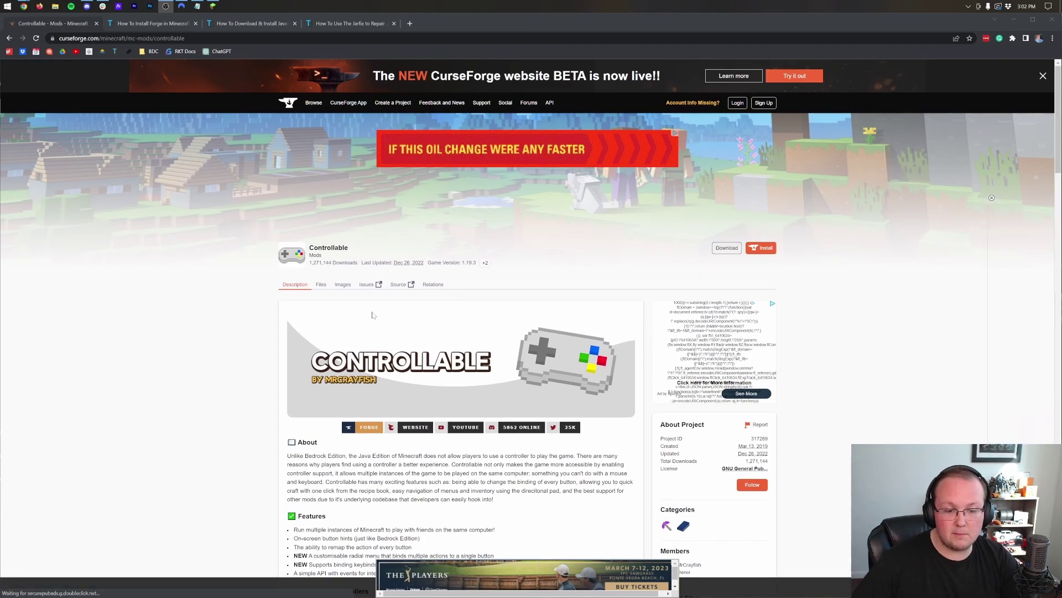
pyautogui.scroll(-1, 531, 327)
pyautogui.scroll(-1, 476, 332)
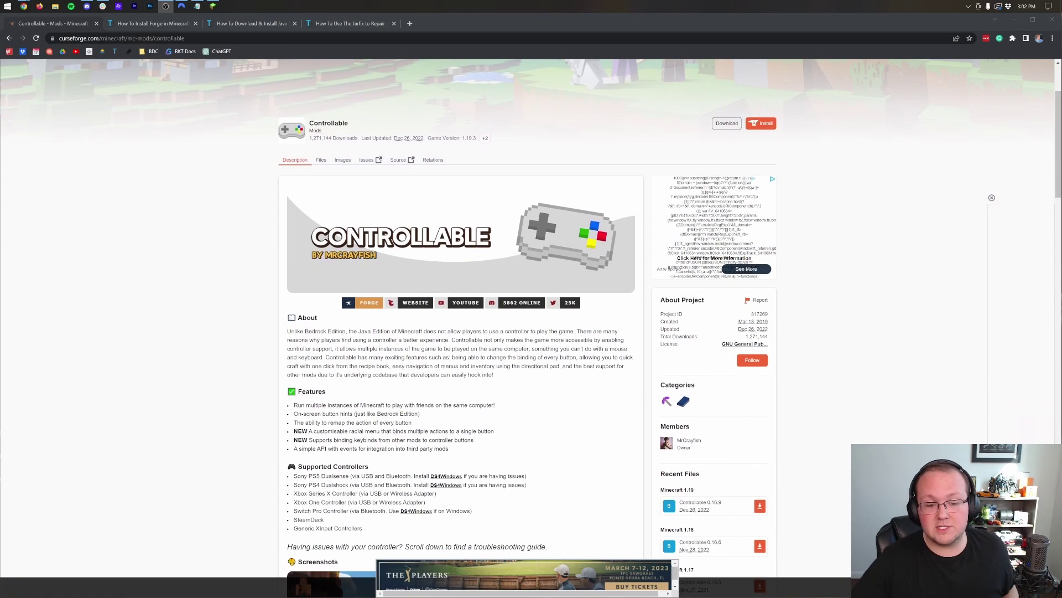
# Step: View the mod author's YouTube channel in a new browser tab and close that tab
pyautogui.rightClick(477, 311)
pyautogui.click(476, 312)
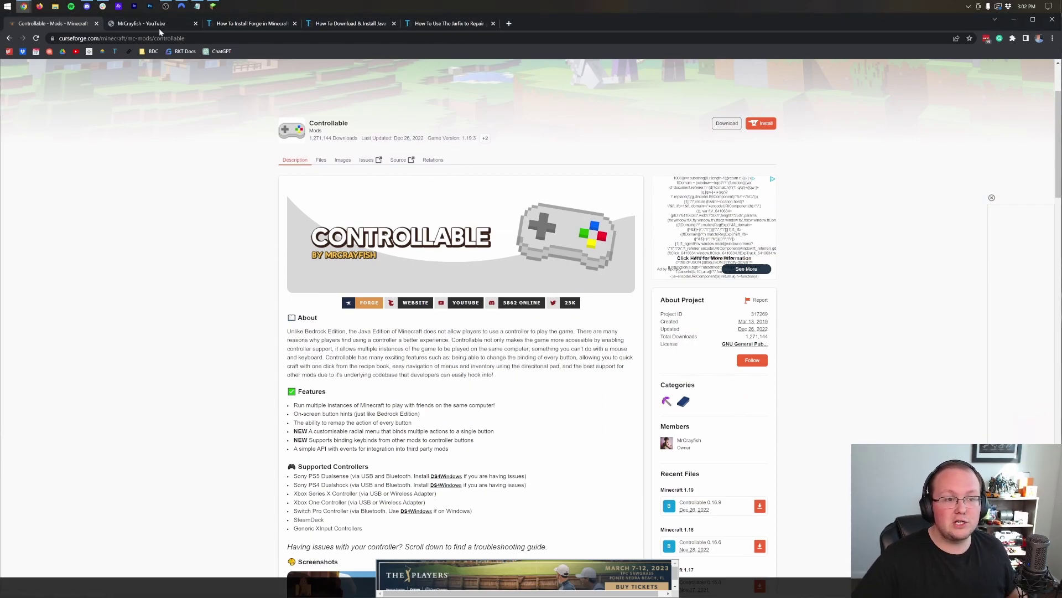
pyautogui.click(158, 27)
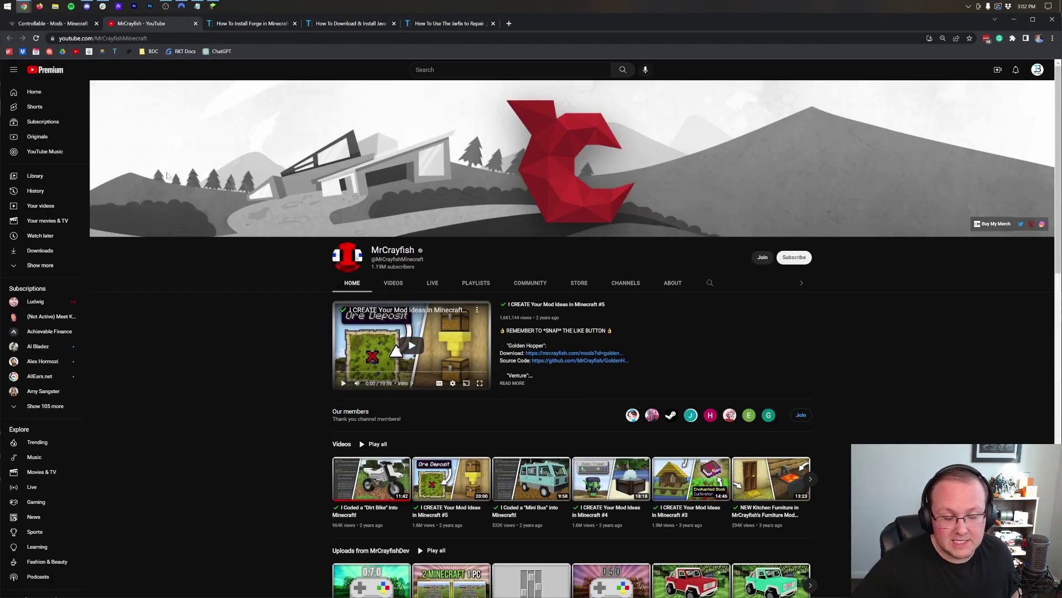
pyautogui.click(195, 23)
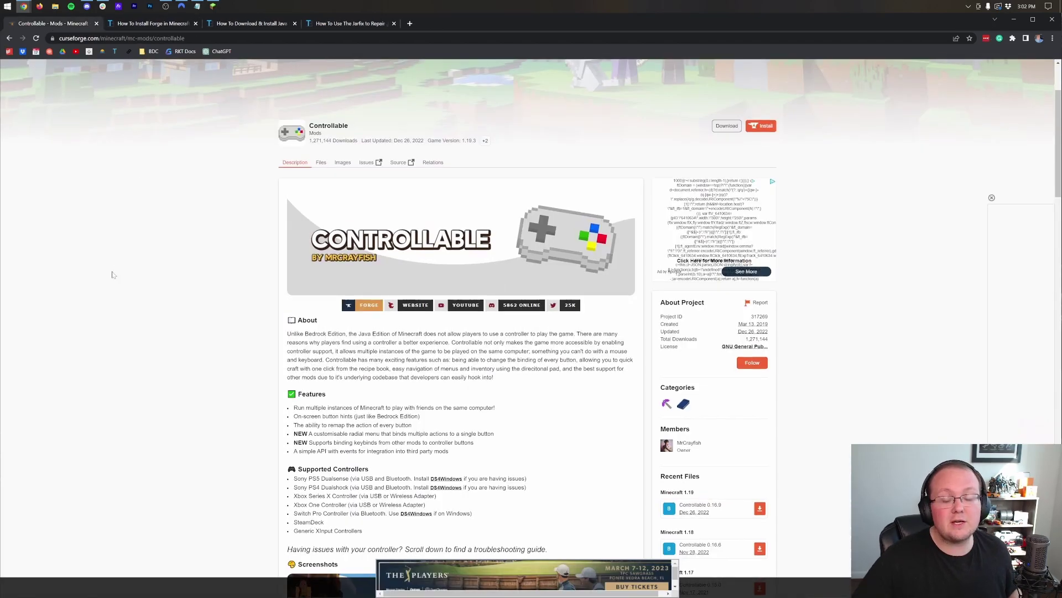
# Step: Download the Controllable 0.16.9 file for Minecraft 1.19.3 from the mod's list of recent files
pyautogui.scroll(1, 113, 282)
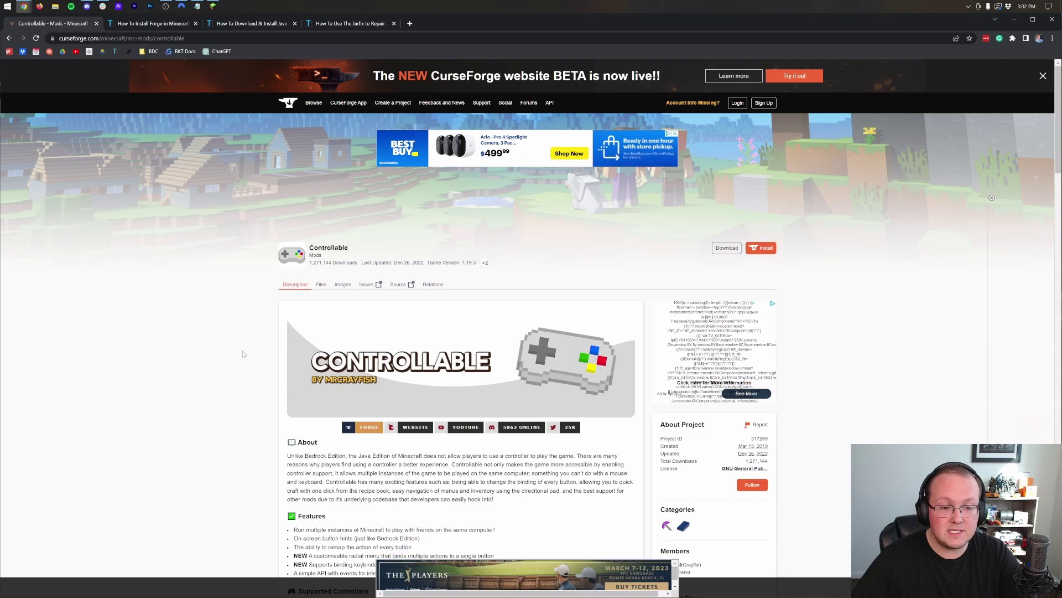
pyautogui.scroll(-1, 328, 318)
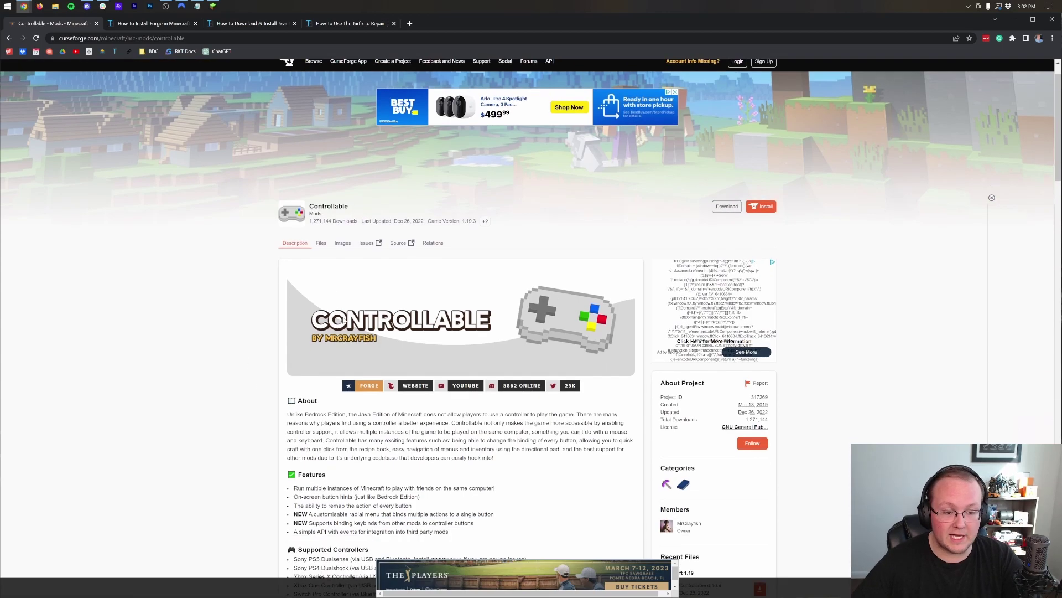
pyautogui.click(321, 243)
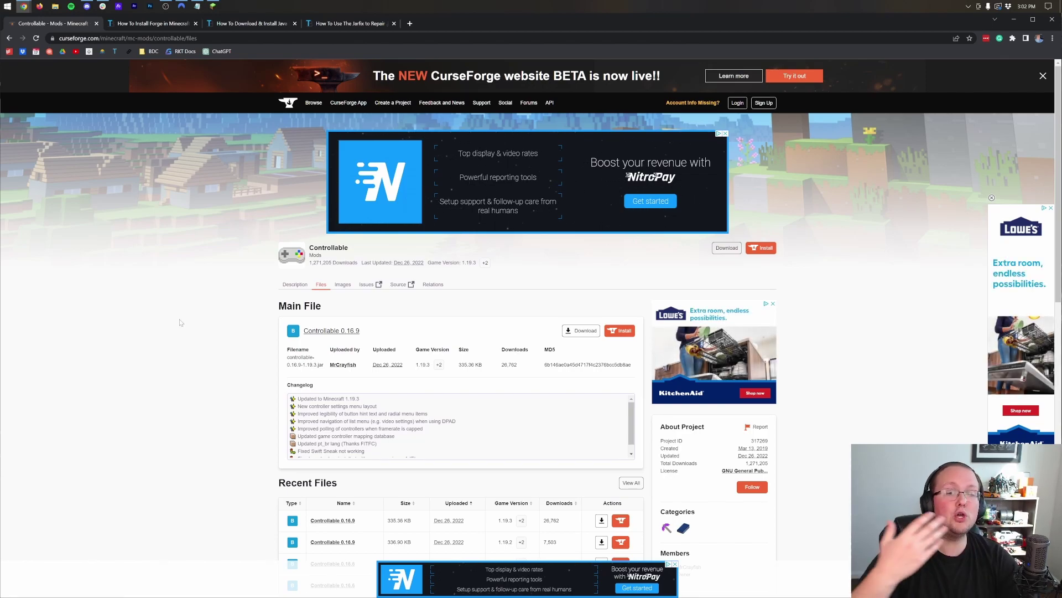
pyautogui.scroll(-5, 249, 329)
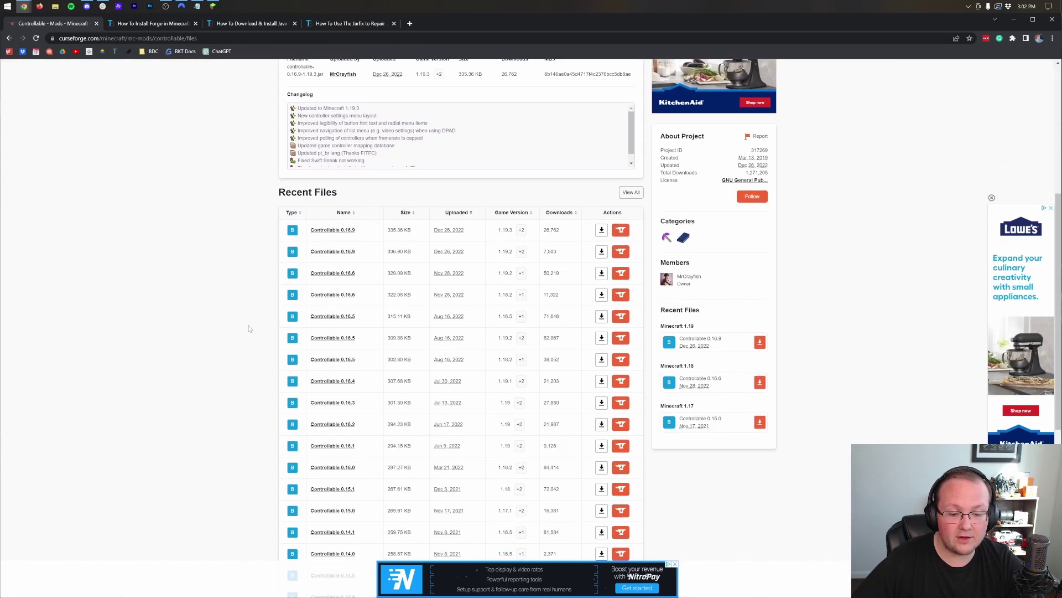
pyautogui.scroll(-6, 383, 273)
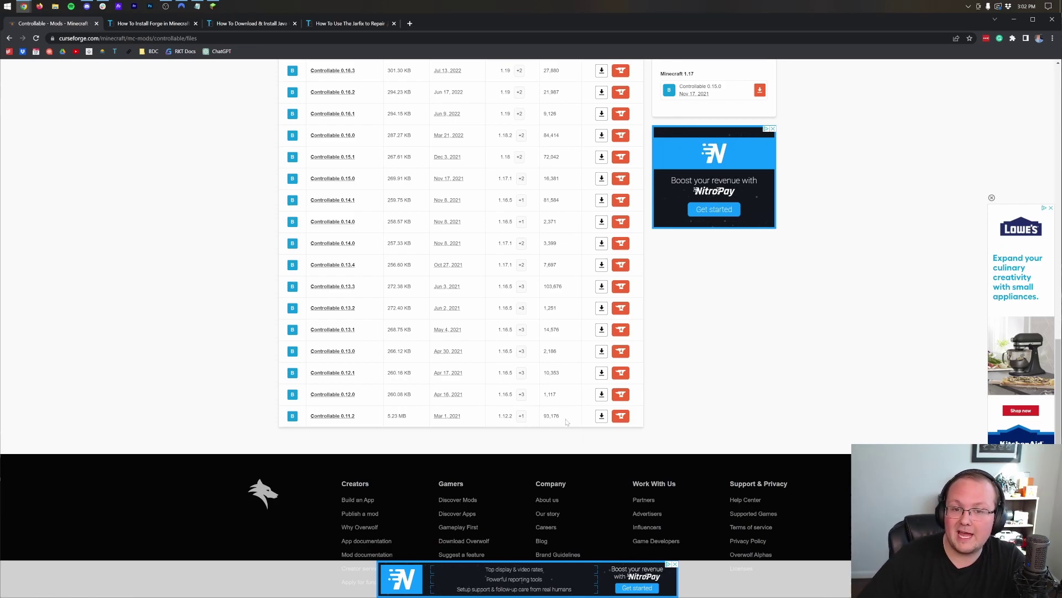
pyautogui.scroll(7, 564, 401)
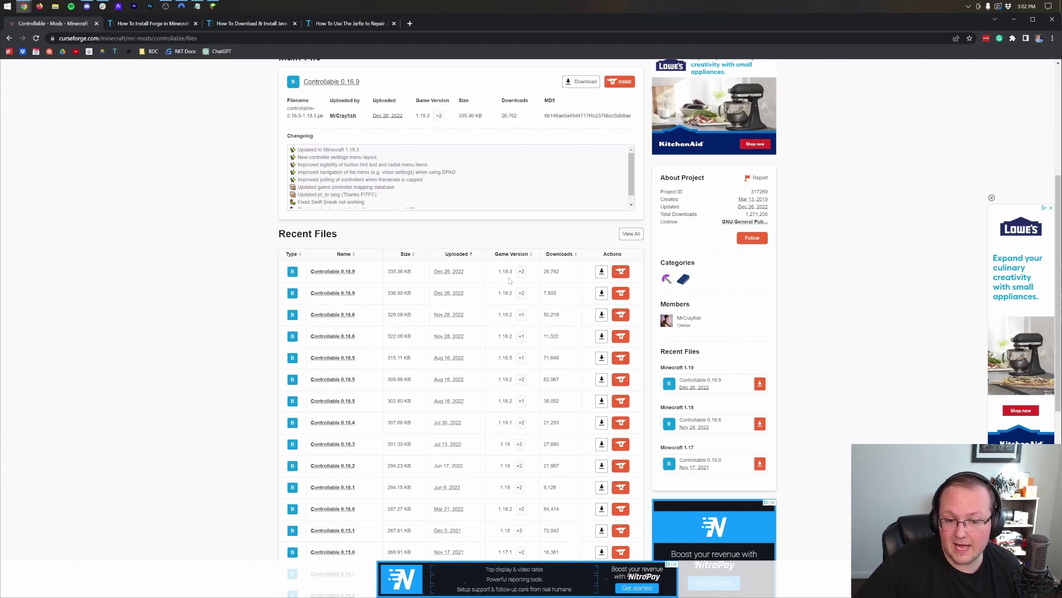
pyautogui.click(602, 271)
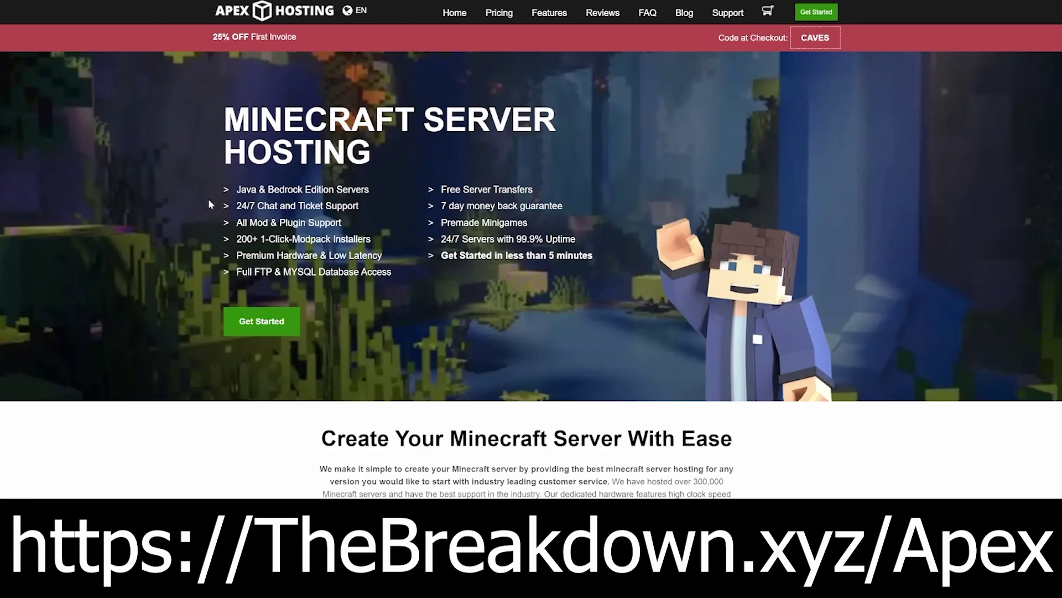
pyautogui.moveTo(236, 212); pyautogui.dragTo(383, 257)
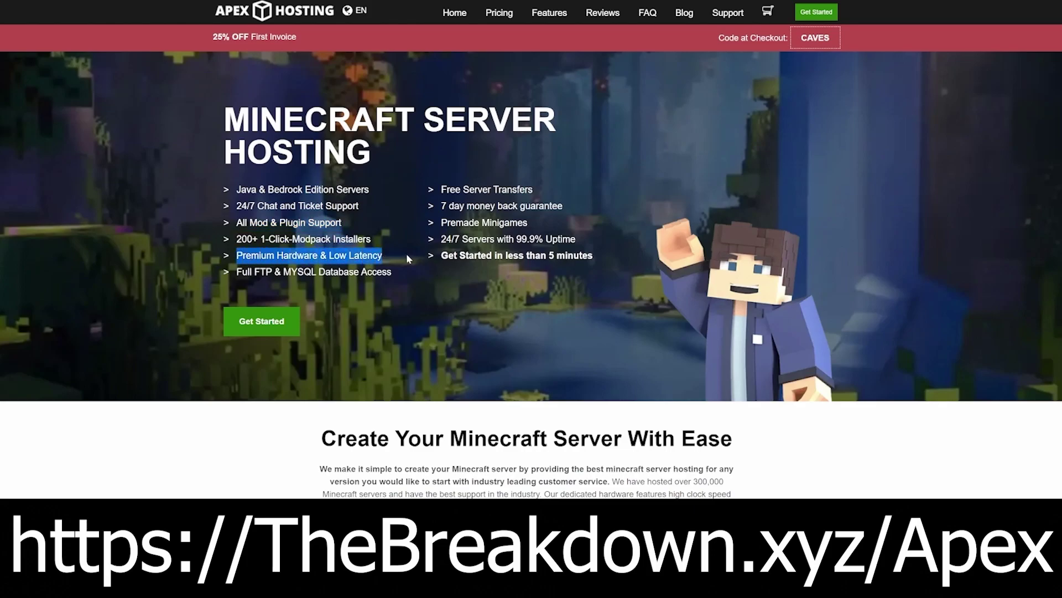
pyautogui.moveTo(441, 256); pyautogui.dragTo(594, 257)
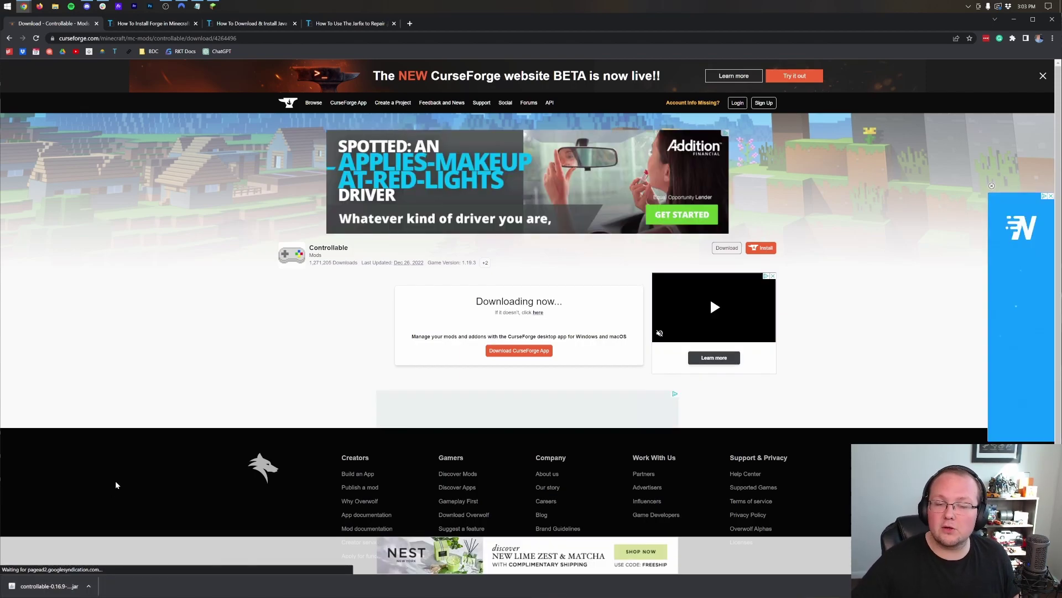
# Step: Open the guide on installing Forge in Minecraft and examine its download link and table of contents
pyautogui.click(159, 24)
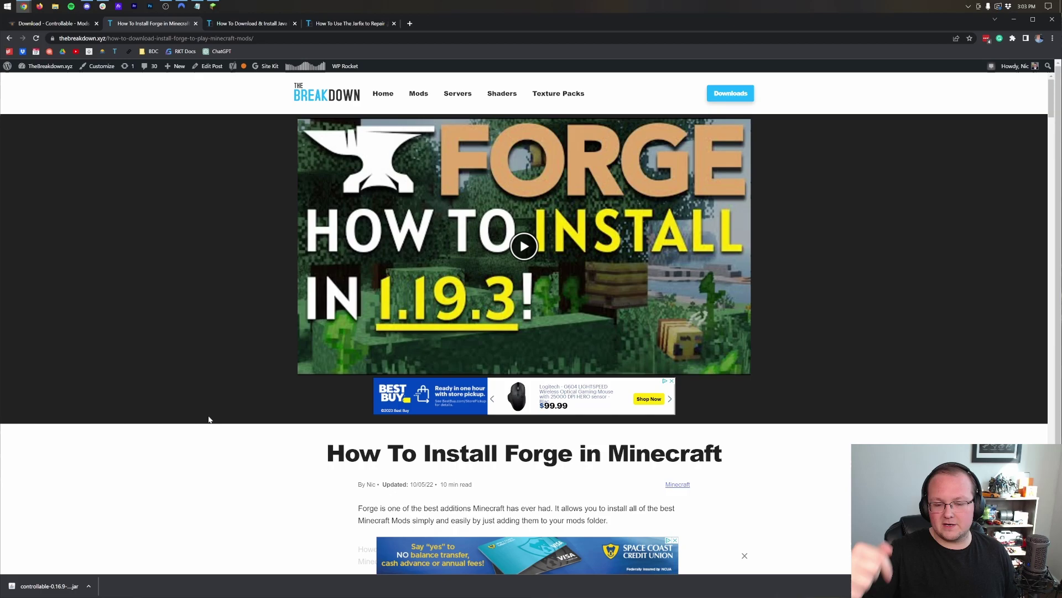
pyautogui.scroll(-4, 210, 410)
pyautogui.scroll(-3, 212, 349)
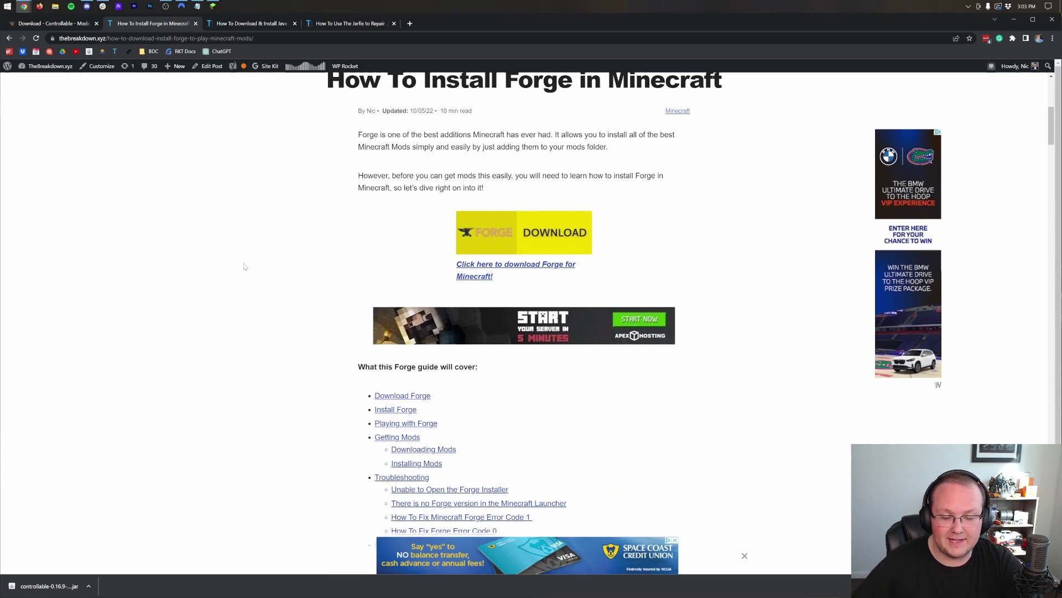
pyautogui.scroll(-4, 273, 261)
pyautogui.scroll(4, 277, 261)
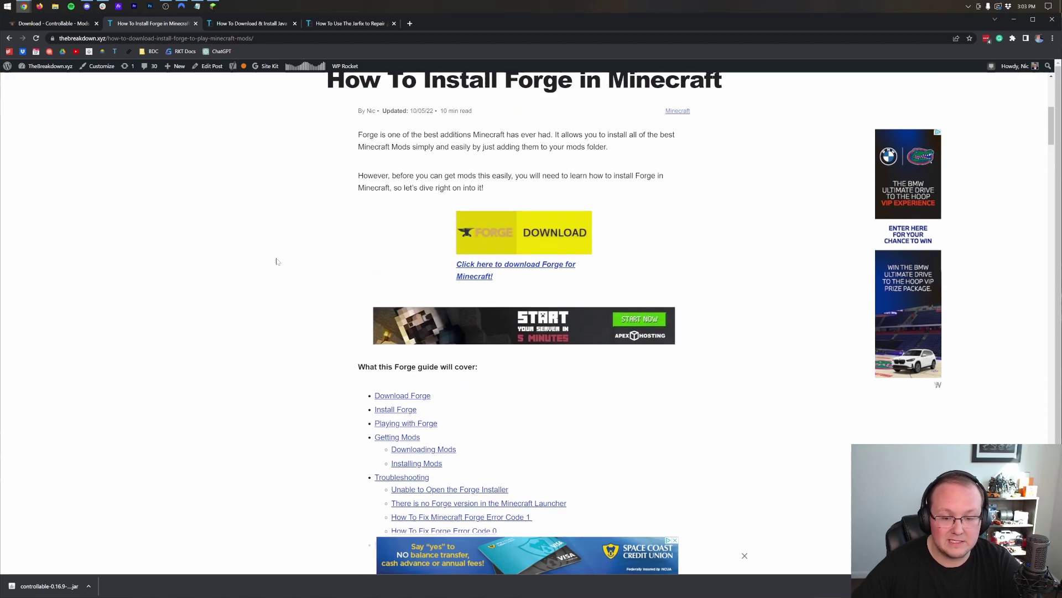
pyautogui.scroll(-3, 280, 255)
pyautogui.scroll(4, 282, 249)
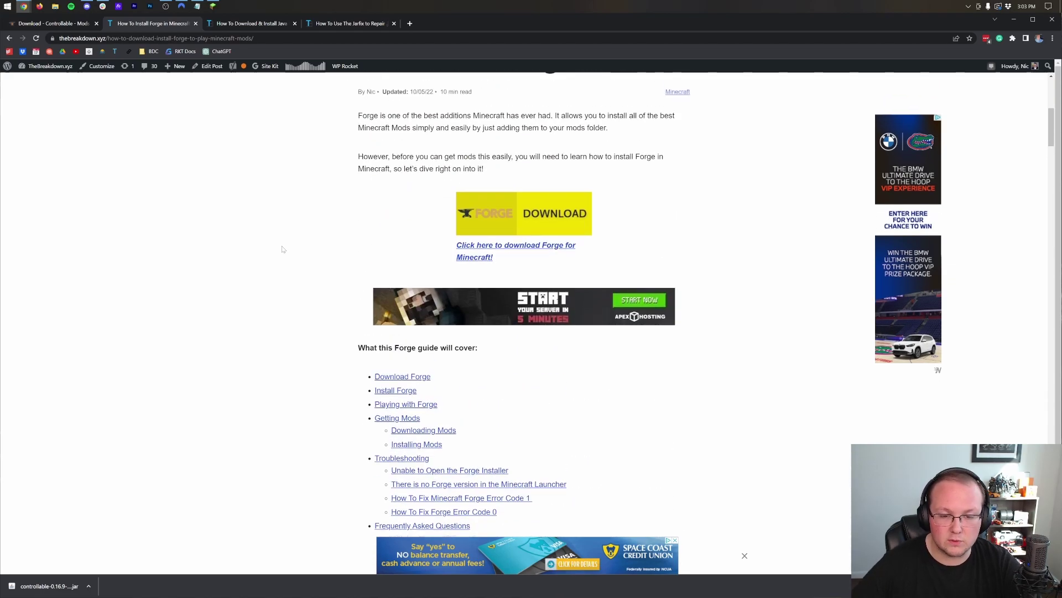
pyautogui.scroll(-4, 281, 246)
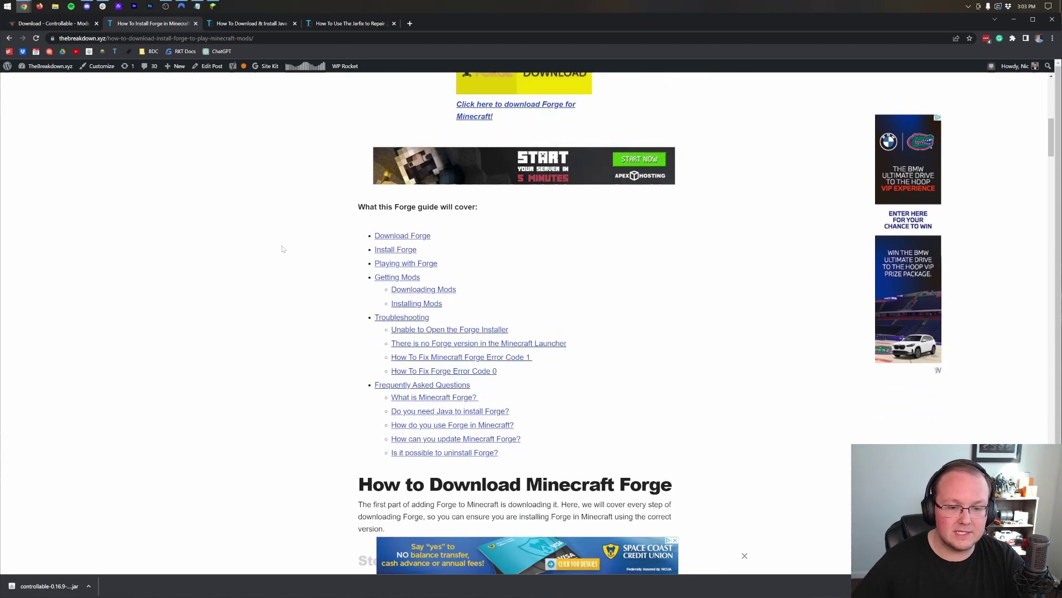
pyautogui.scroll(9, 281, 244)
pyautogui.scroll(-6, 308, 247)
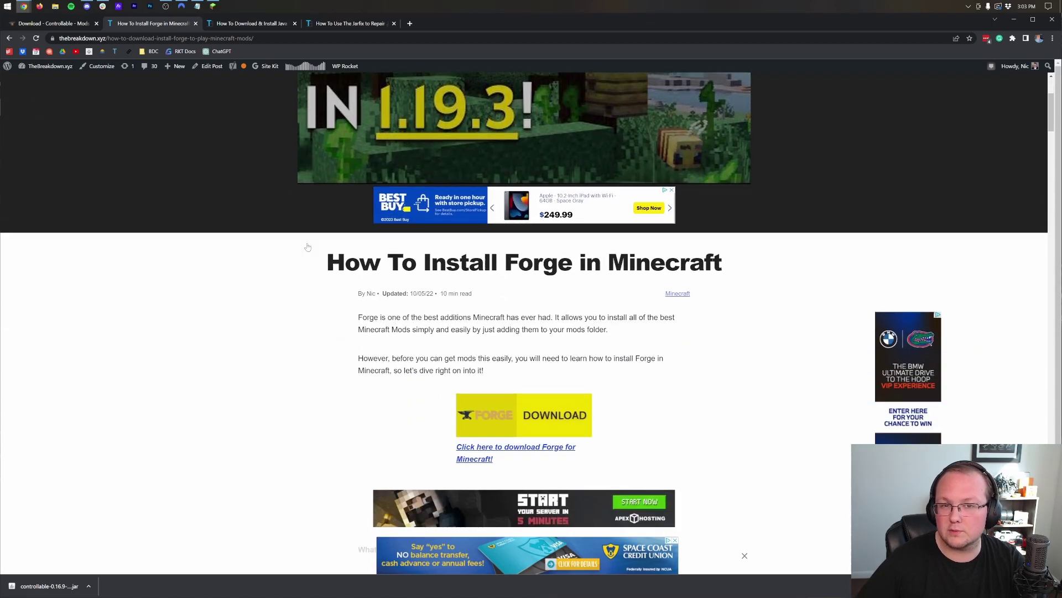
# Step: Download the recommended Forge 44.1.0 installer for Minecraft 1.19.3 from the Forge downloads site, skipping the advertisement page
pyautogui.click(550, 288)
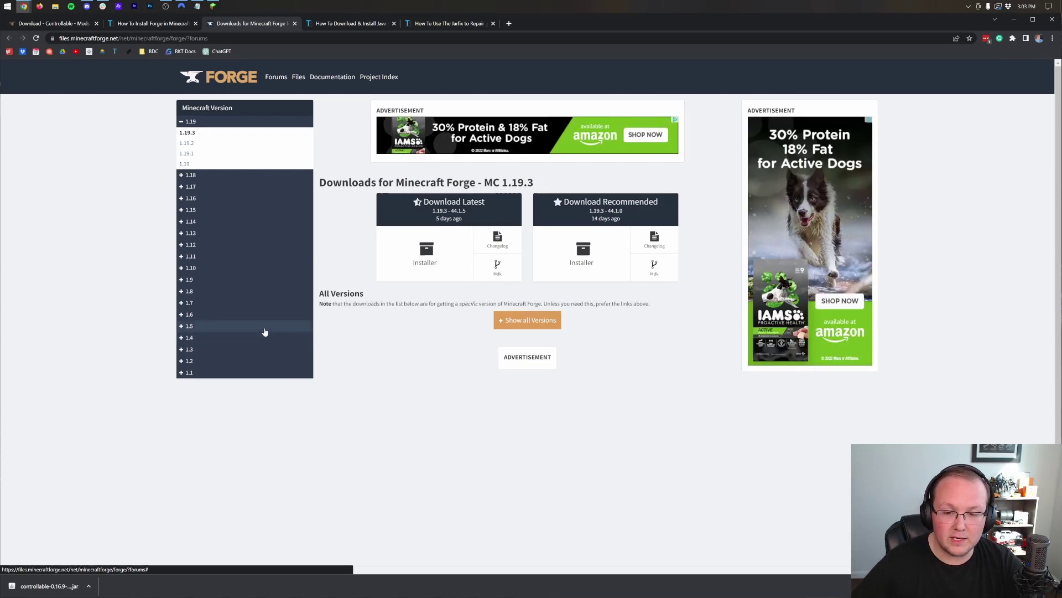
pyautogui.click(571, 267)
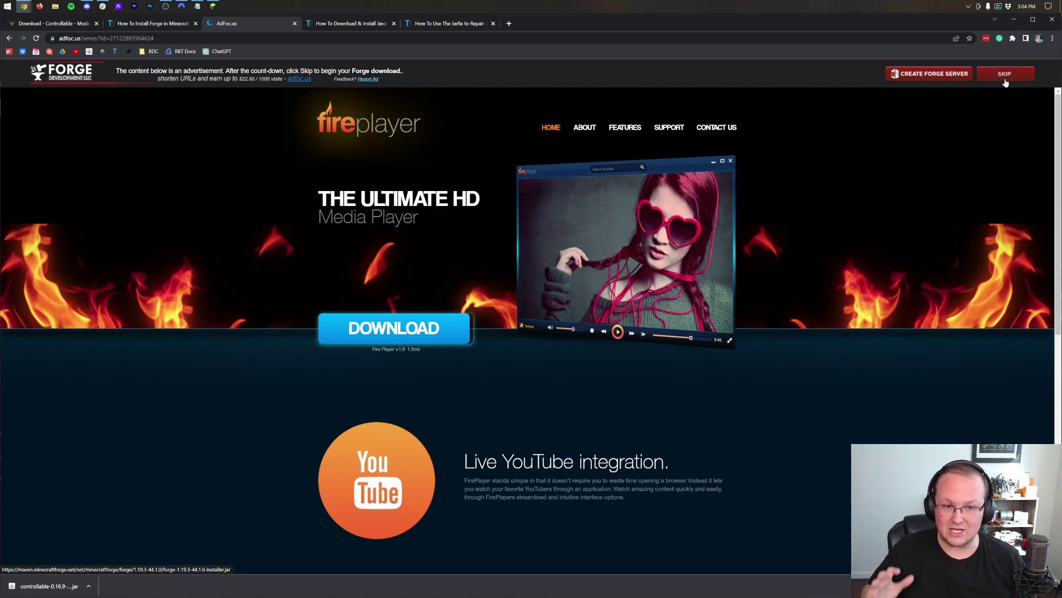
pyautogui.click(1004, 79)
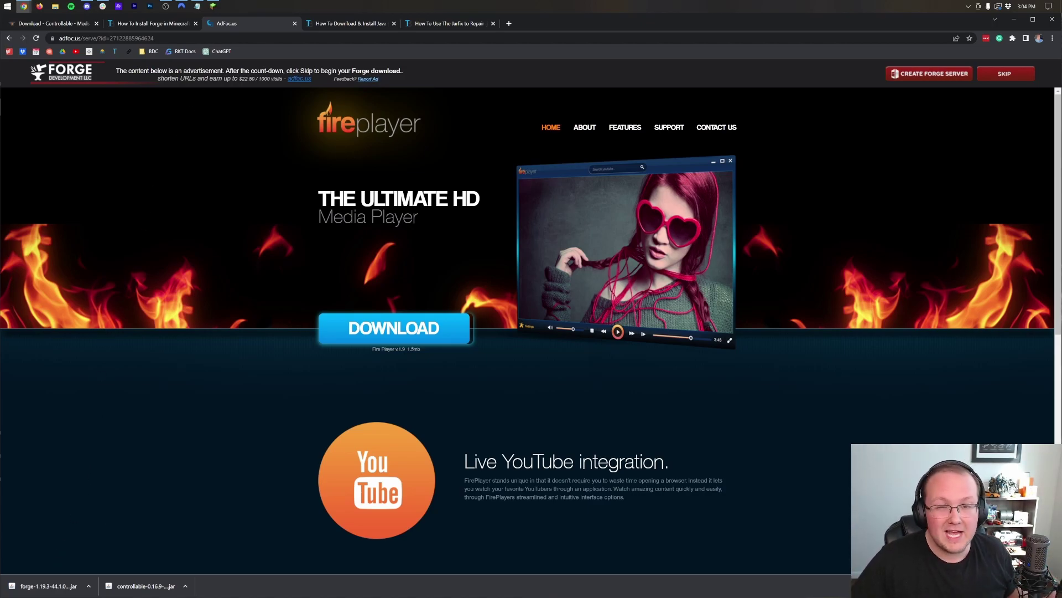
# Step: Bring up the guide on downloading and installing Java, and minimize the browser window
pyautogui.click(369, 24)
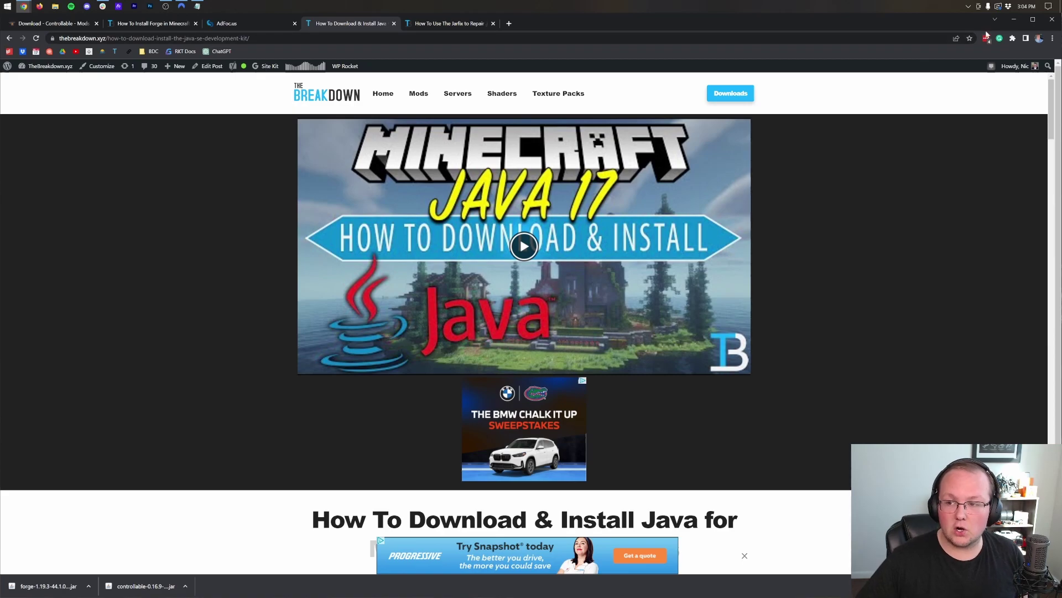
pyautogui.click(1013, 19)
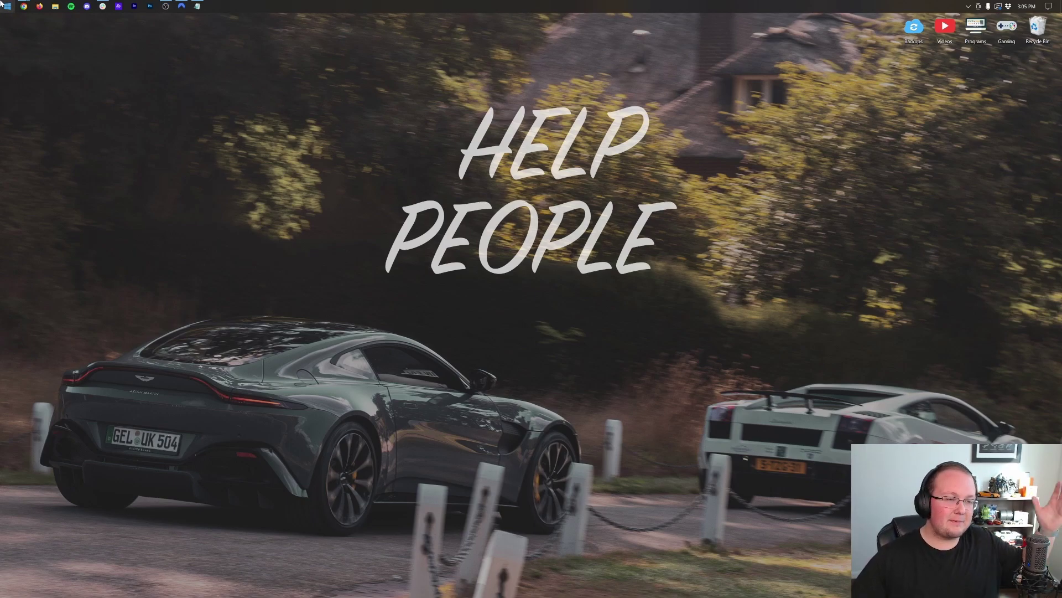
# Step: Switch to File Explorer and open the Downloads folder under This PC
pyautogui.click(2, 4)
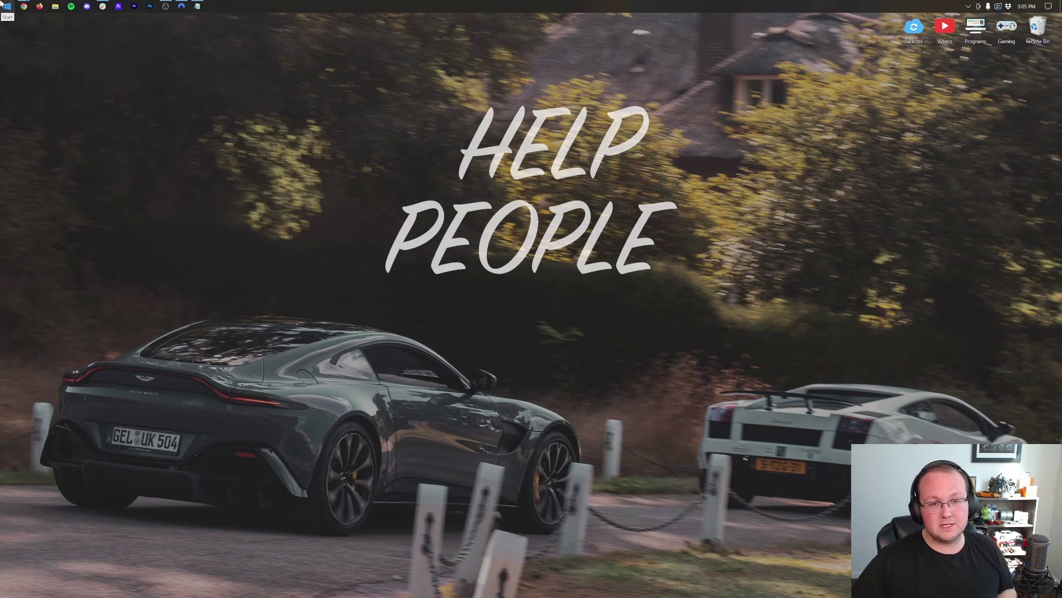
pyautogui.write('file')
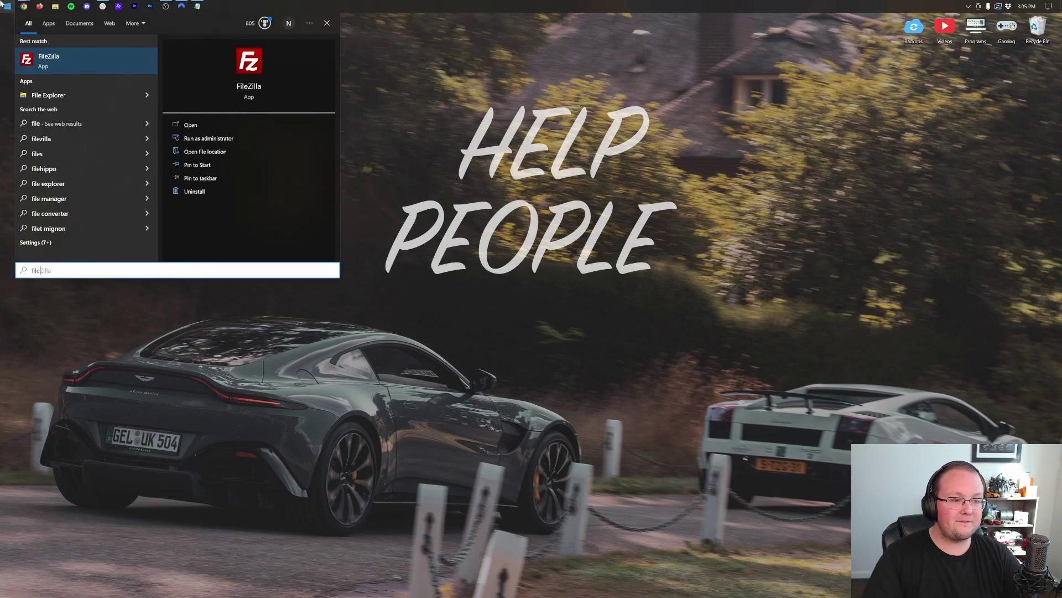
pyautogui.press('super+e')
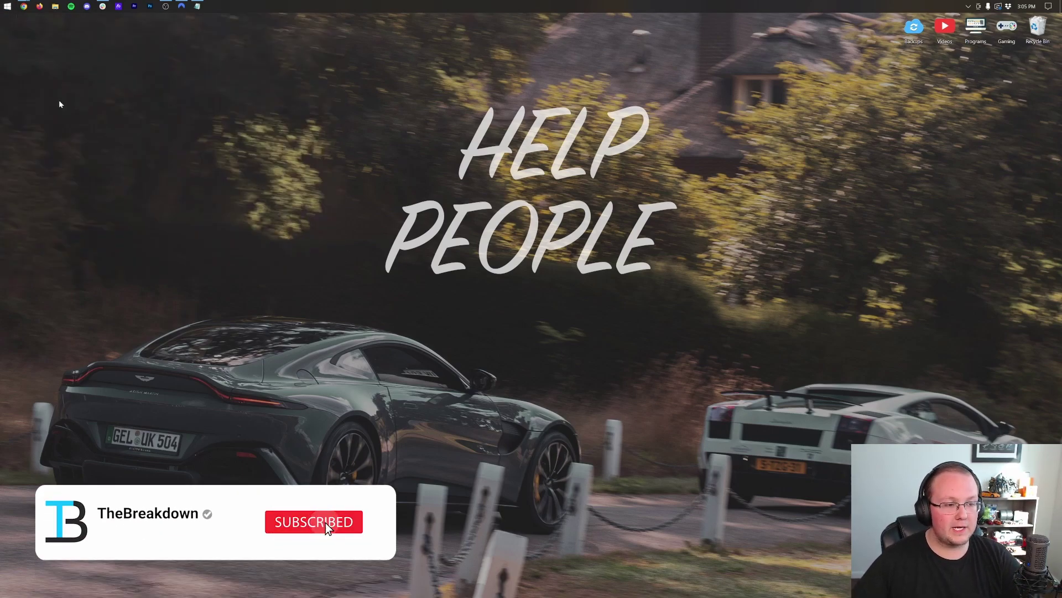
pyautogui.scroll(-4, 340, 307)
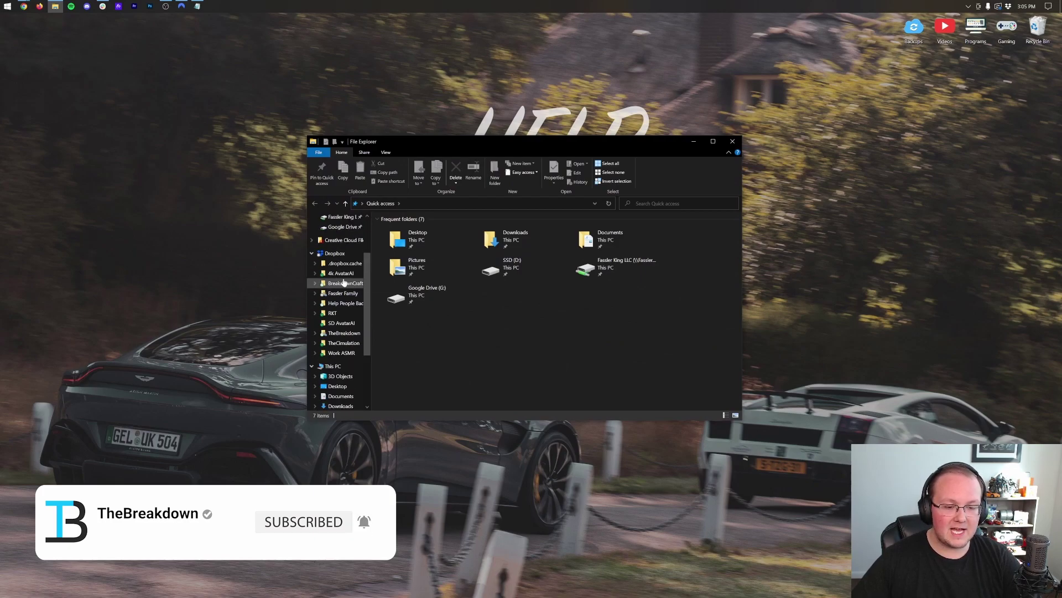
pyautogui.click(338, 309)
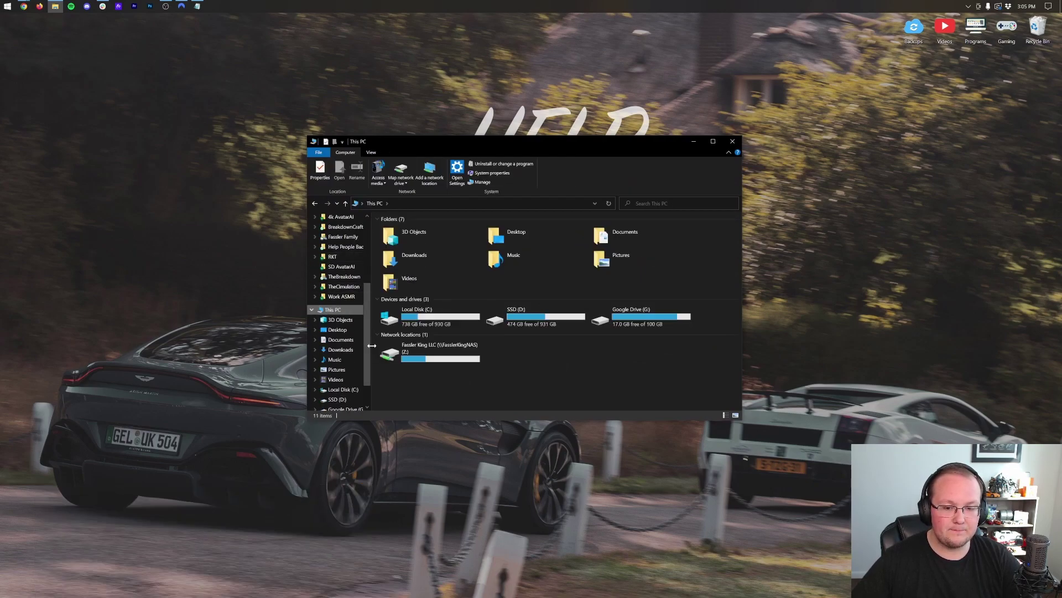
pyautogui.doubleClick(394, 259)
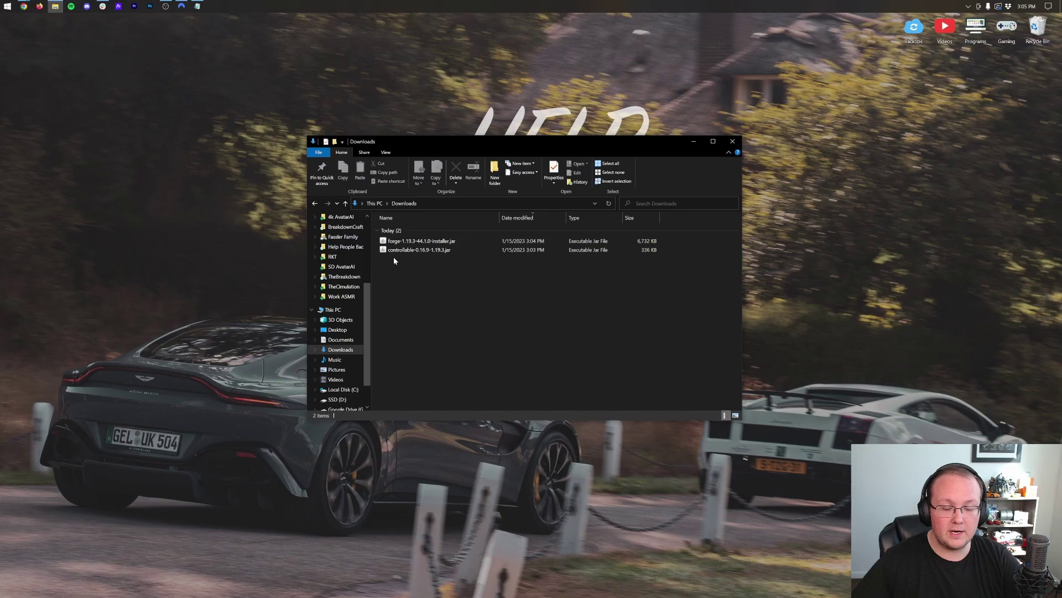
# Step: Move the Forge installer and Controllable jar files from Downloads to the desktop, close the folder, and arrange the files side by side
pyautogui.moveTo(394, 260); pyautogui.dragTo(292, 163)
pyautogui.click(732, 142)
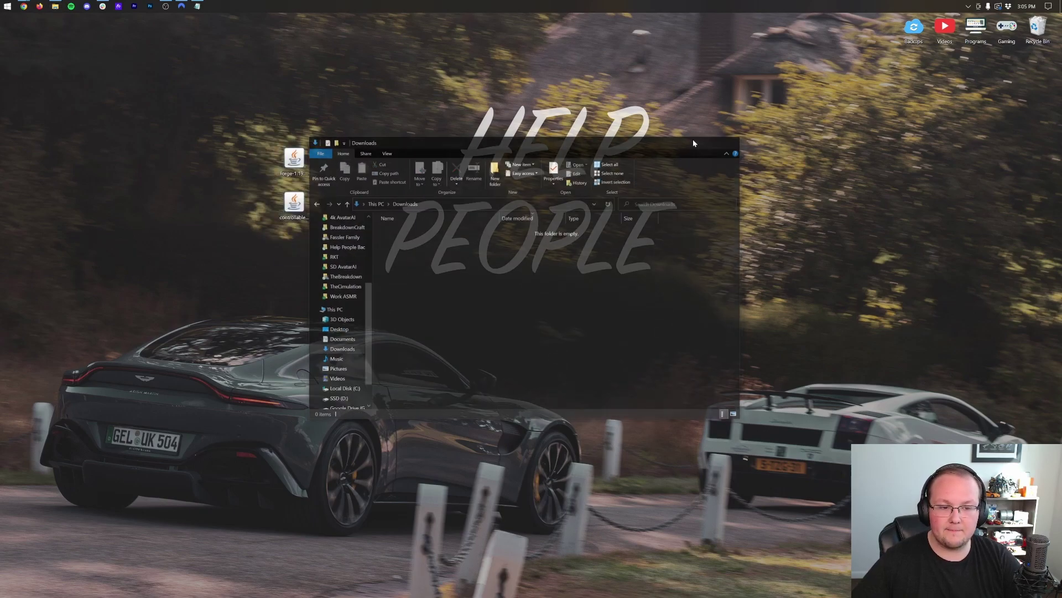
pyautogui.moveTo(294, 204); pyautogui.dragTo(387, 115)
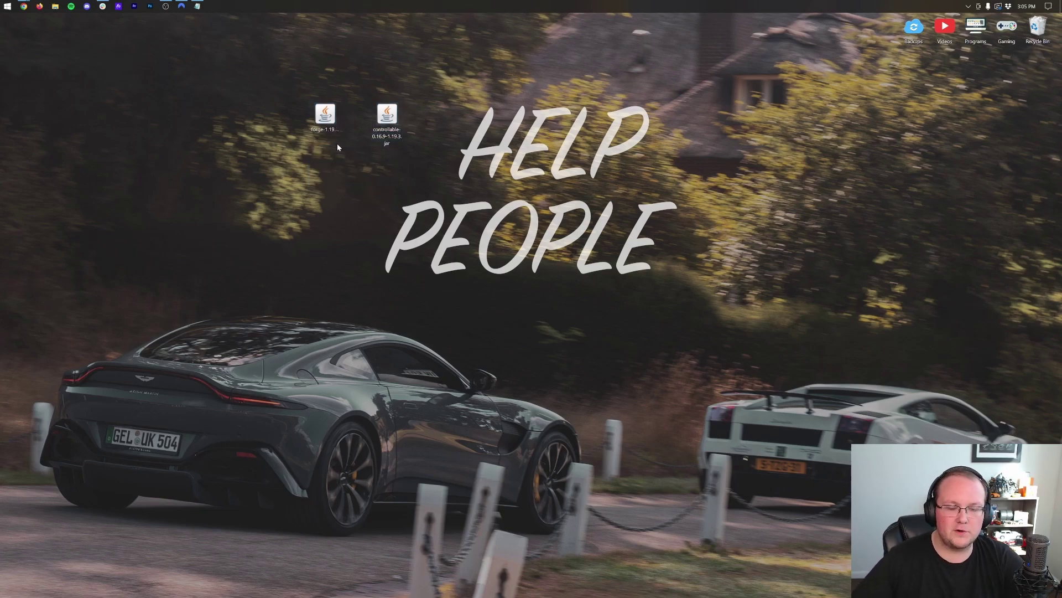
pyautogui.rightClick(324, 112)
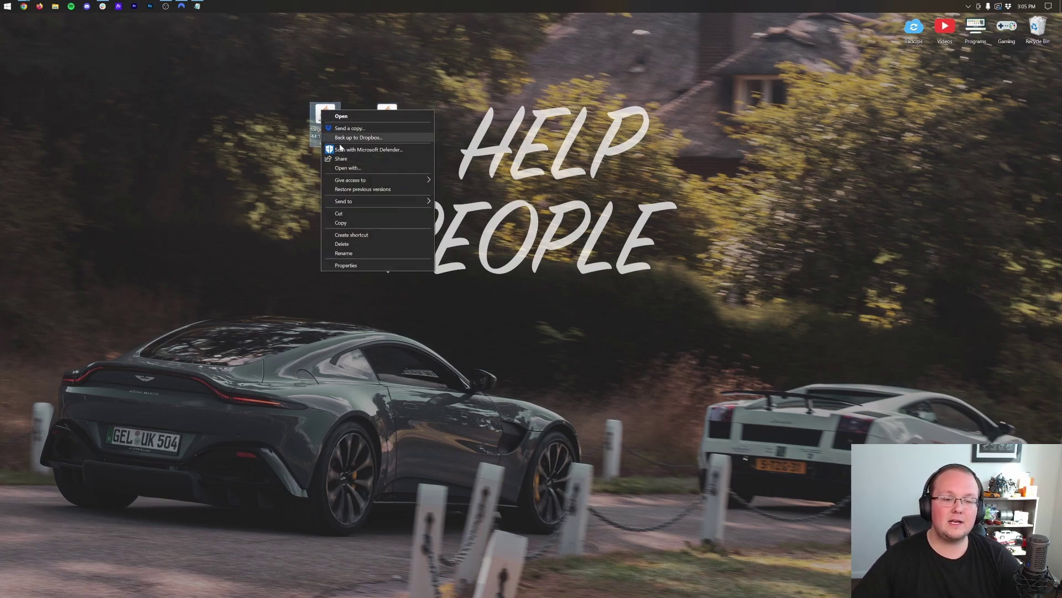
pyautogui.click(345, 167)
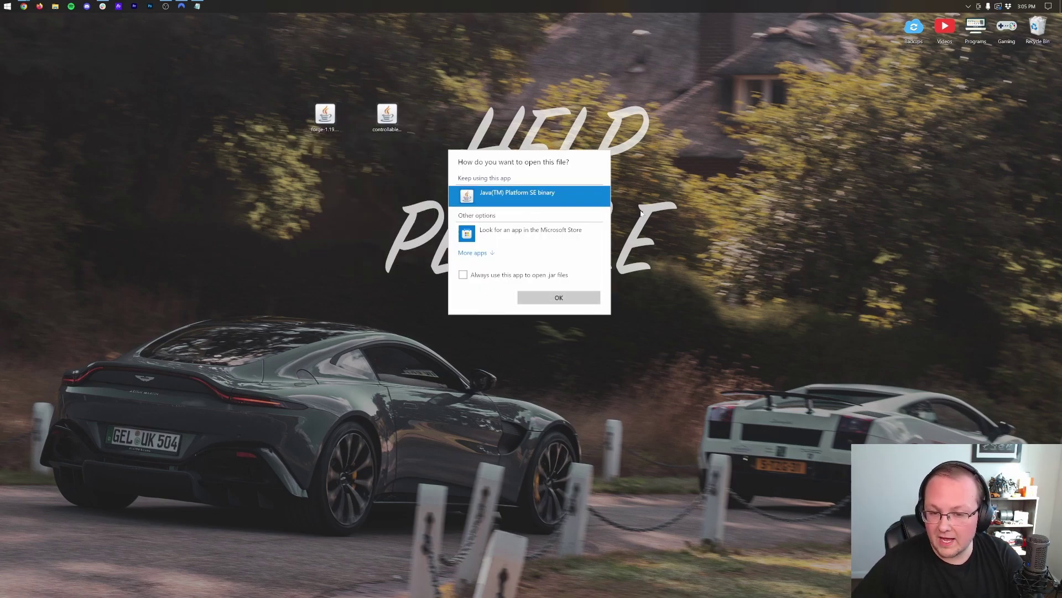
pyautogui.click(383, 192)
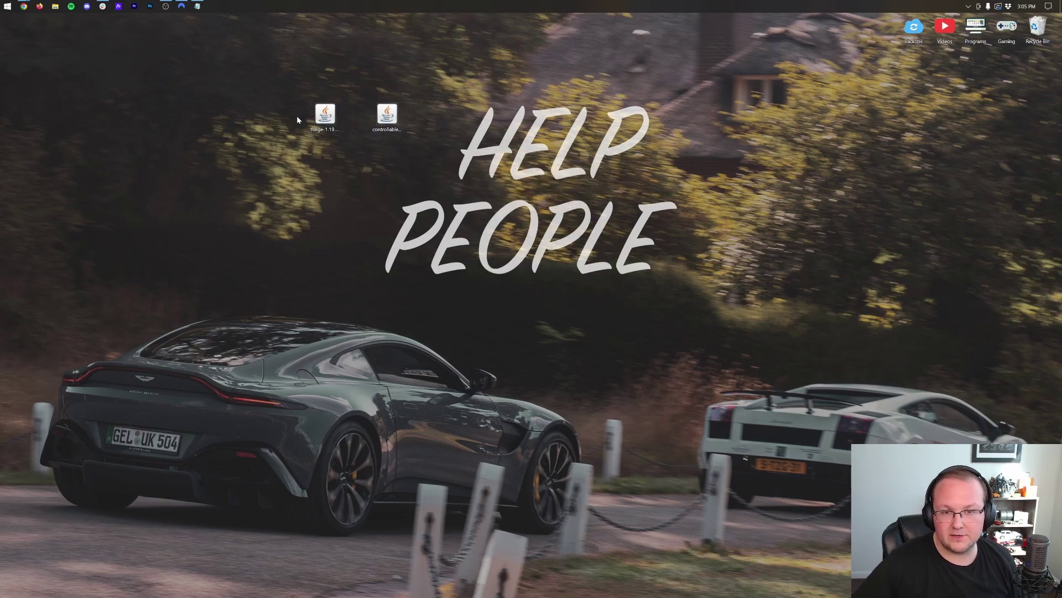
# Step: Switch to Chrome, review the Java installation guide and the Jarfix guide, and return to the desktop
pyautogui.click(24, 6)
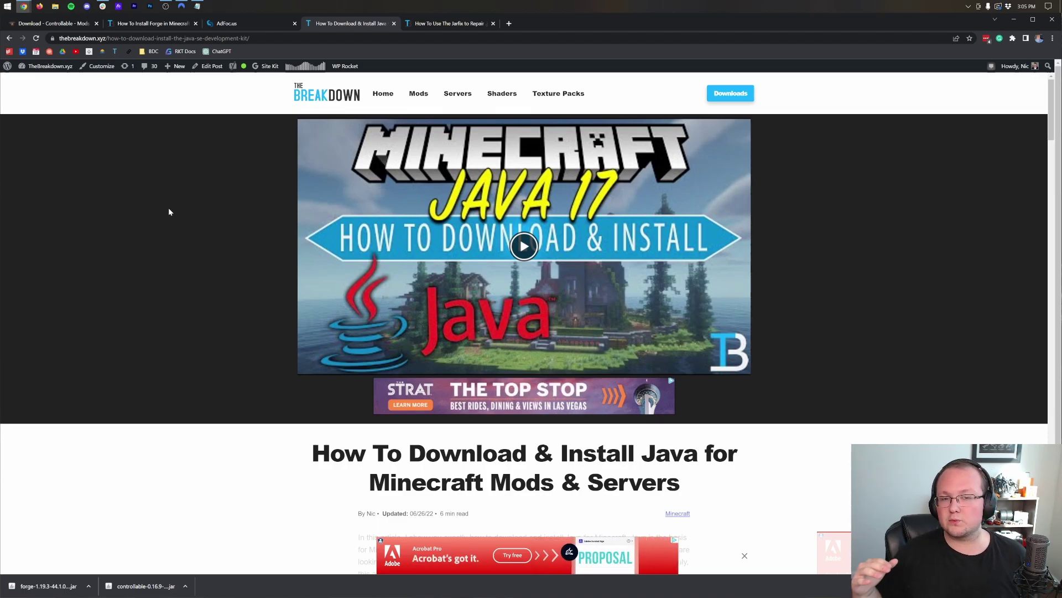
pyautogui.scroll(-7, 216, 232)
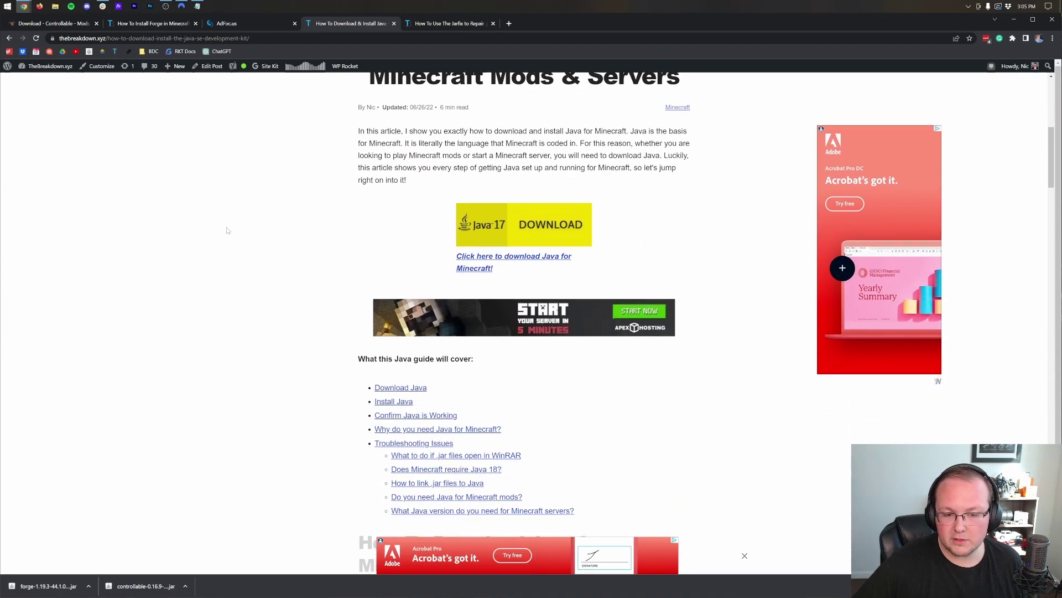
pyautogui.scroll(-5, 226, 230)
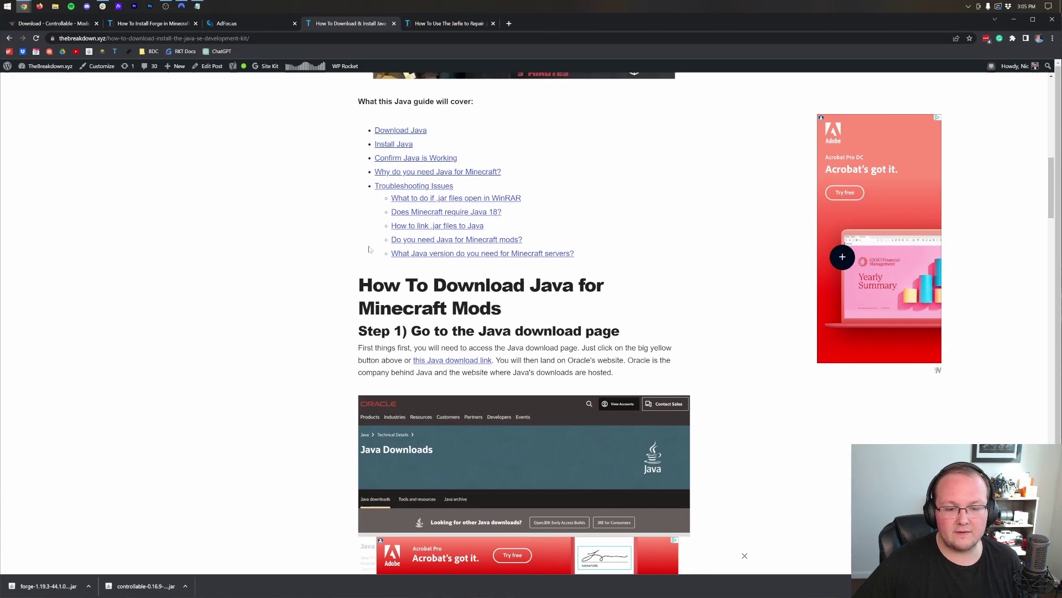
pyautogui.scroll(6, 369, 250)
pyautogui.scroll(6, 369, 250)
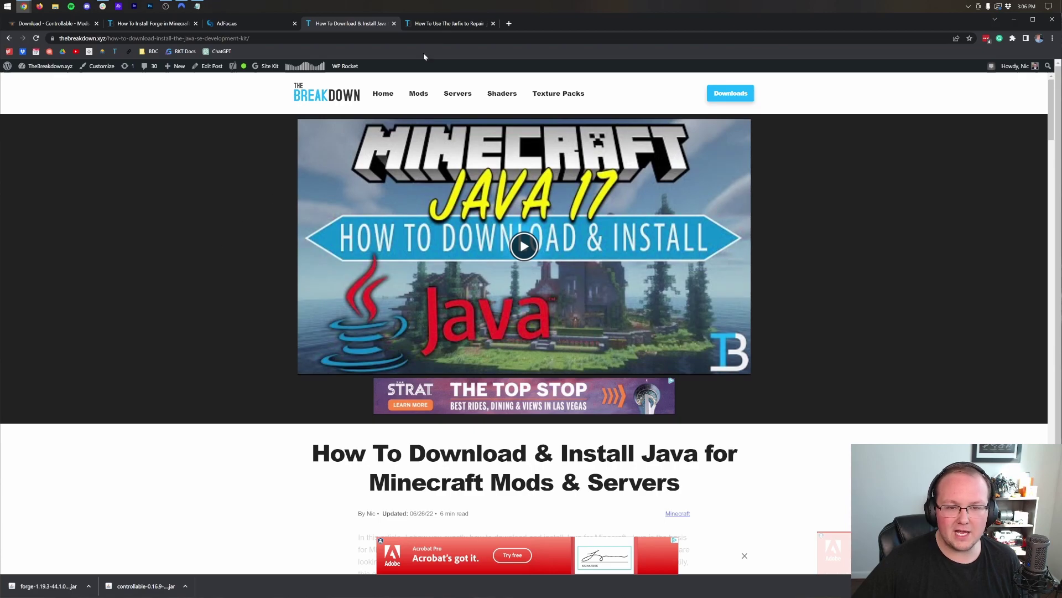
pyautogui.click(445, 24)
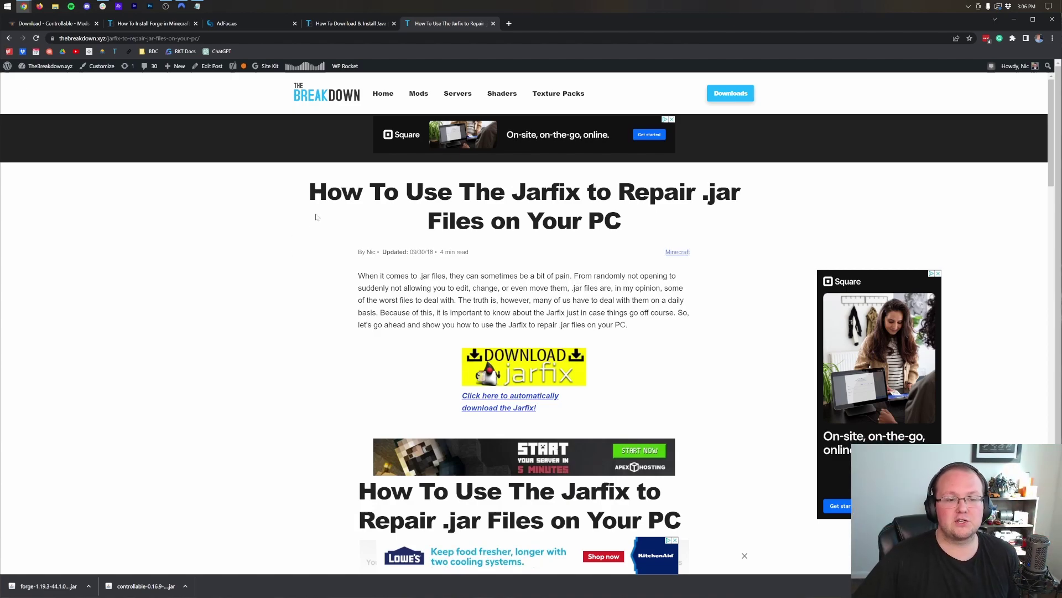
pyautogui.click(332, 23)
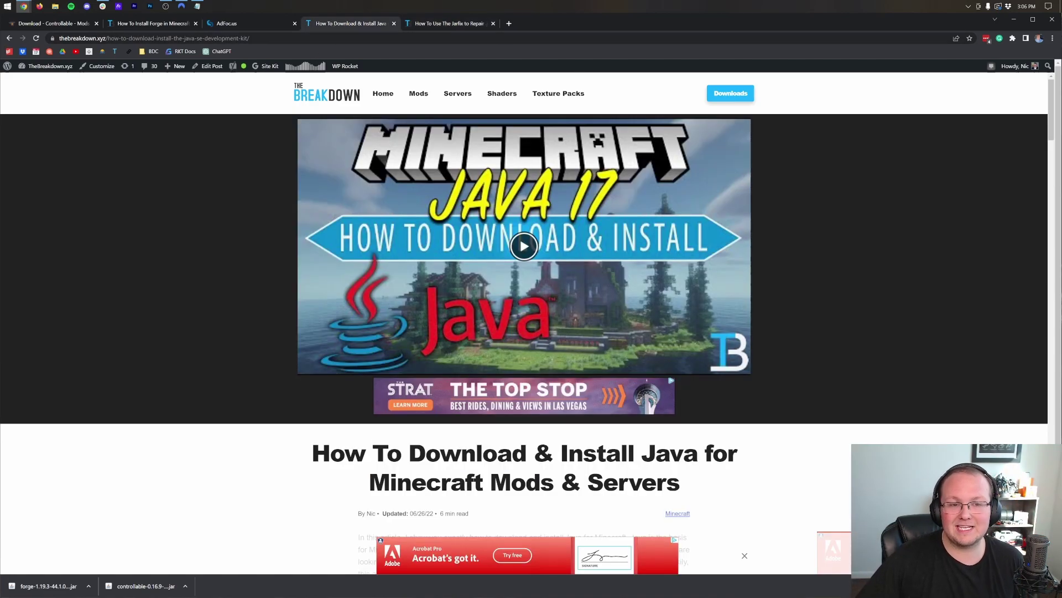
pyautogui.click(461, 23)
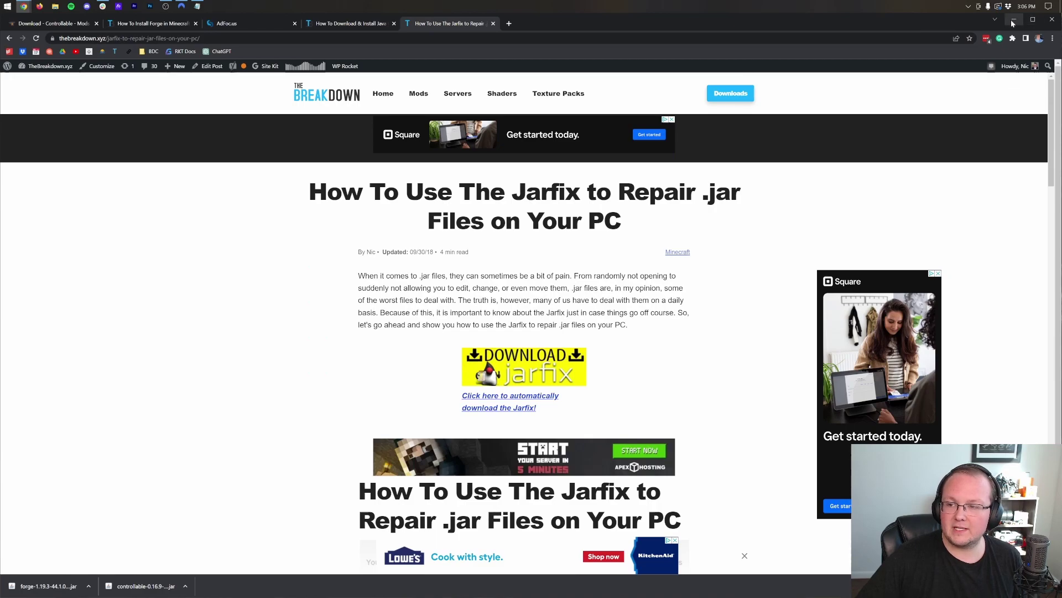
pyautogui.press('super+d')
# Step: Run the Forge installer with Java(TM) Platform SE binary and install the 1.19.3 Forge client in the default Minecraft folder
pyautogui.rightClick(324, 113)
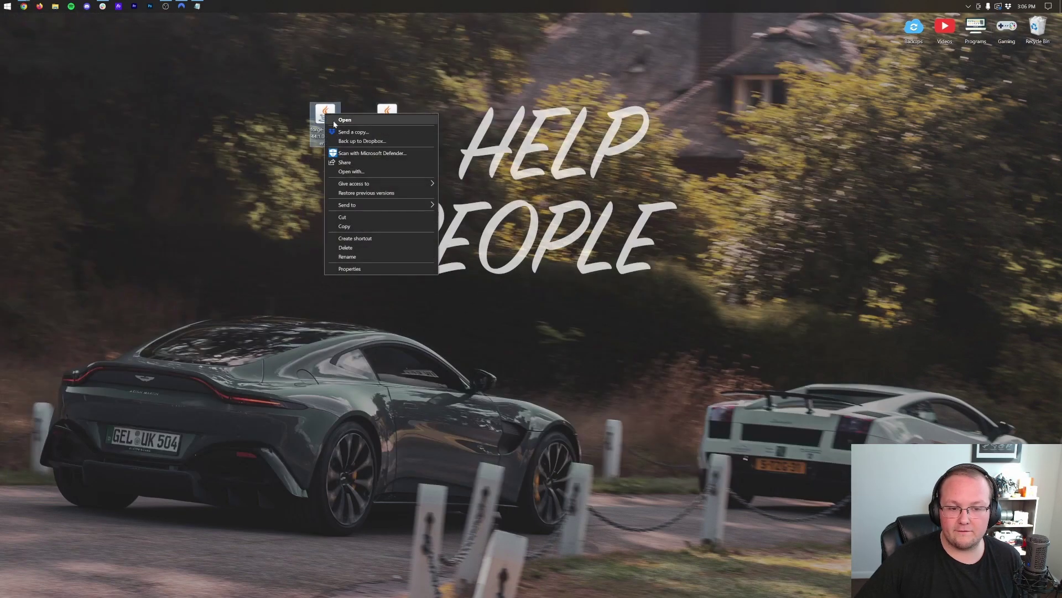
pyautogui.click(363, 170)
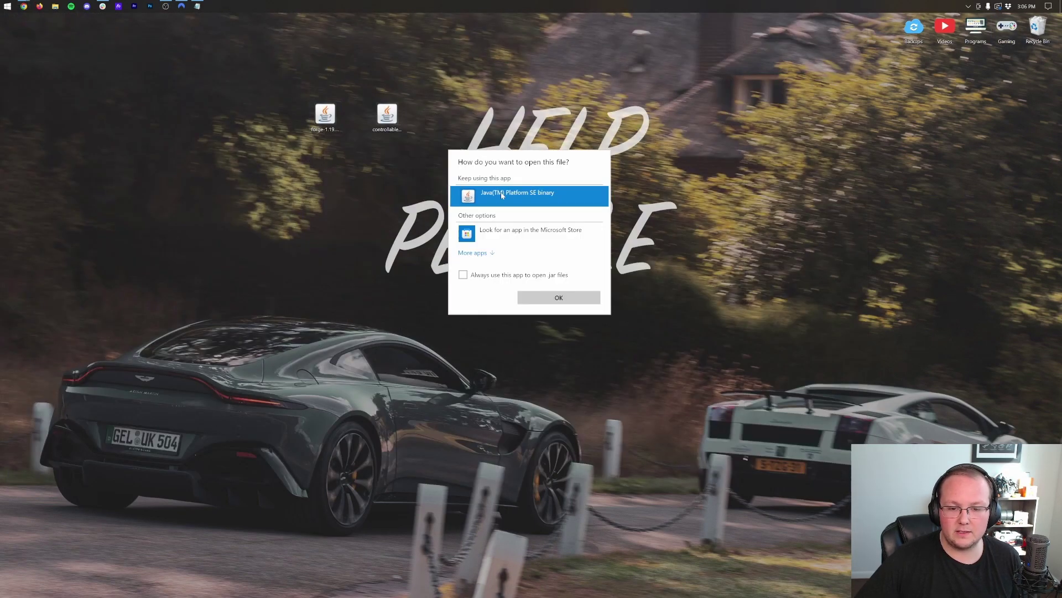
pyautogui.click(560, 297)
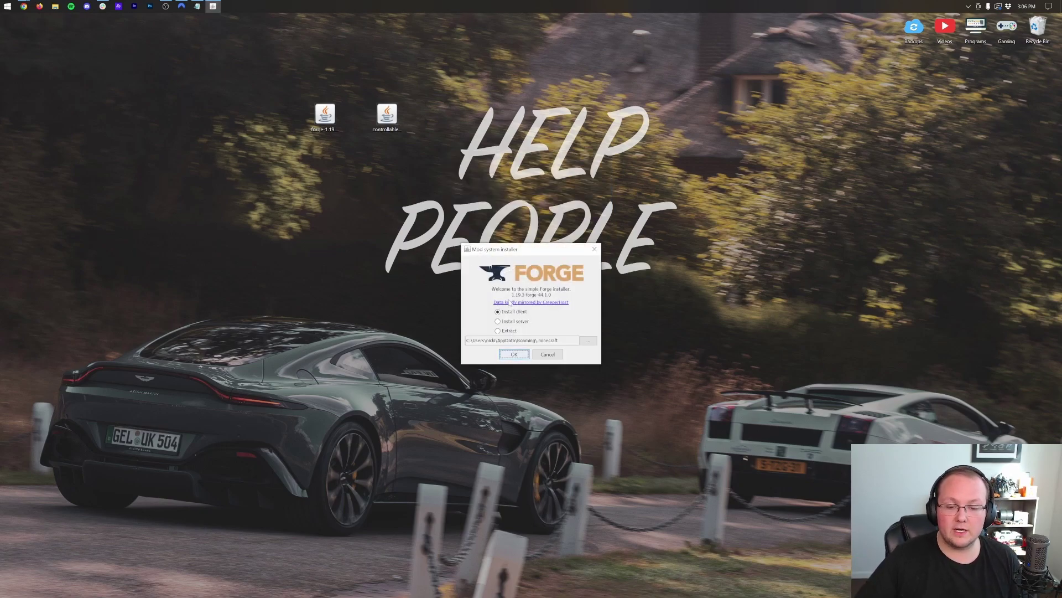
pyautogui.click(514, 354)
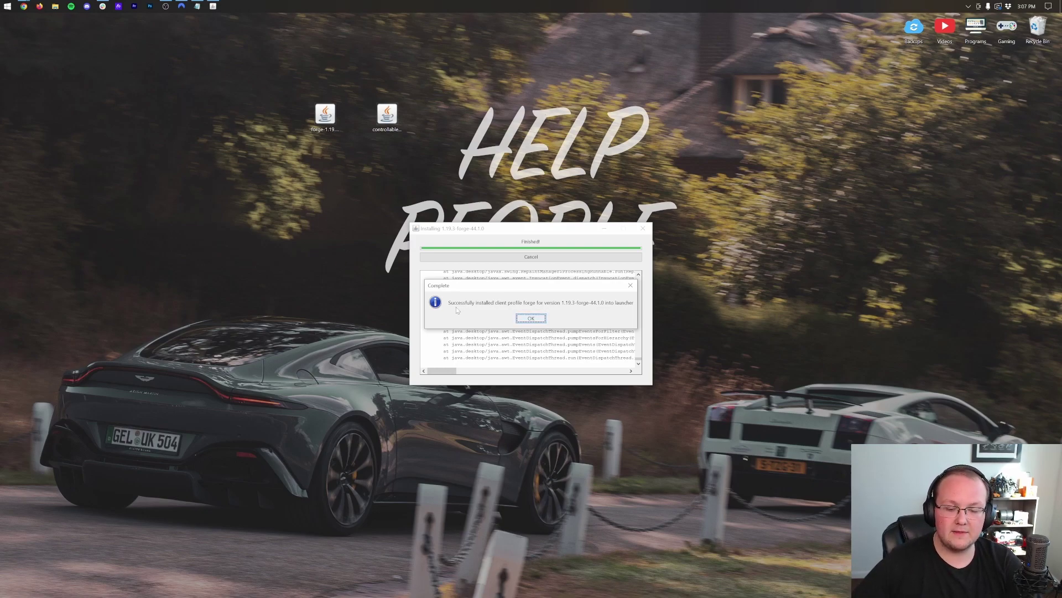
pyautogui.click(540, 320)
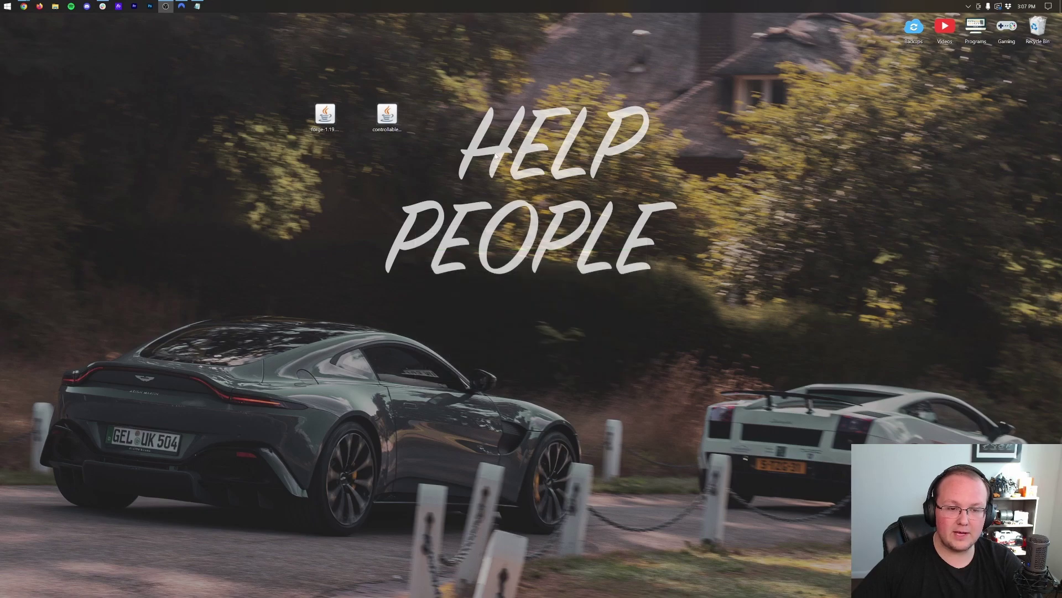
# Step: Move the Forge installer to the Recycle Bin and reposition the Controllable jar a little higher on the desktop
pyautogui.moveTo(325, 114); pyautogui.dragTo(1038, 29)
pyautogui.click(395, 128)
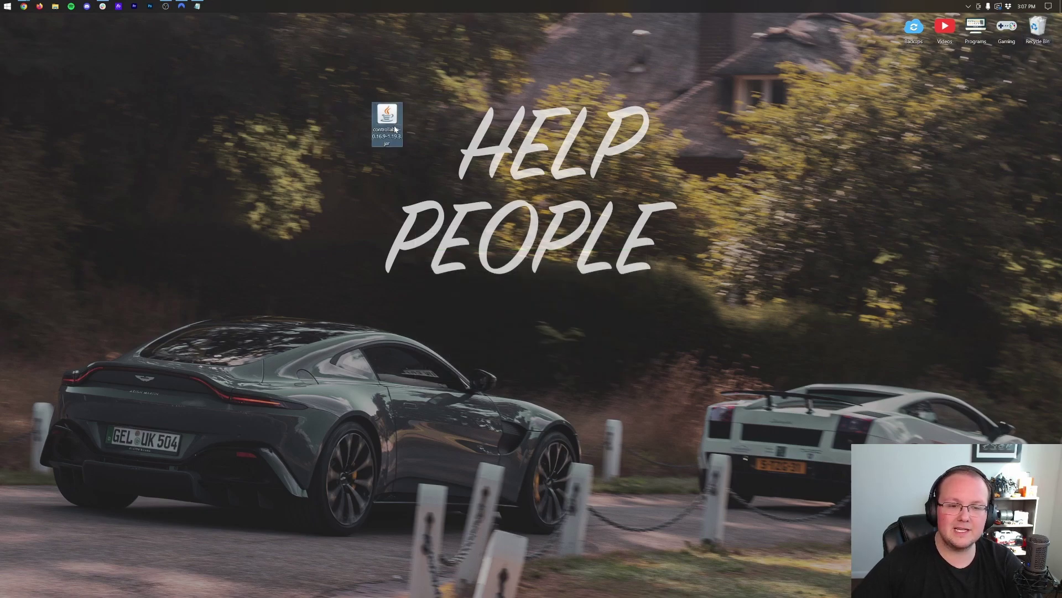
pyautogui.moveTo(395, 129); pyautogui.dragTo(395, 85)
pyautogui.click(575, 193)
# Step: Switch to the Minecraft Launcher and try the forge installation's launch prompt, closing the modified-installation warning
pyautogui.press('super')
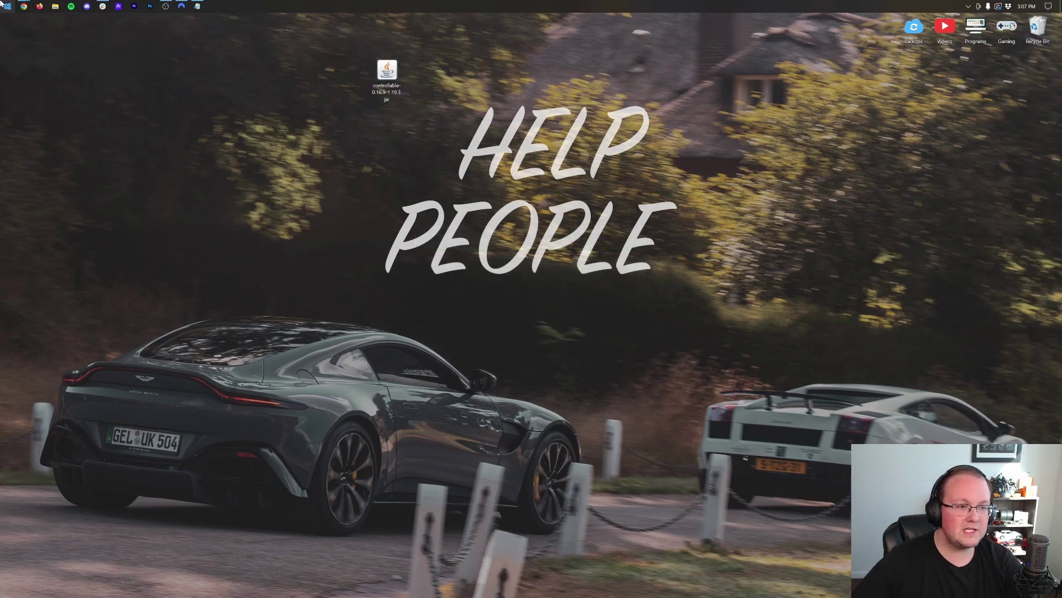
pyautogui.press('super')
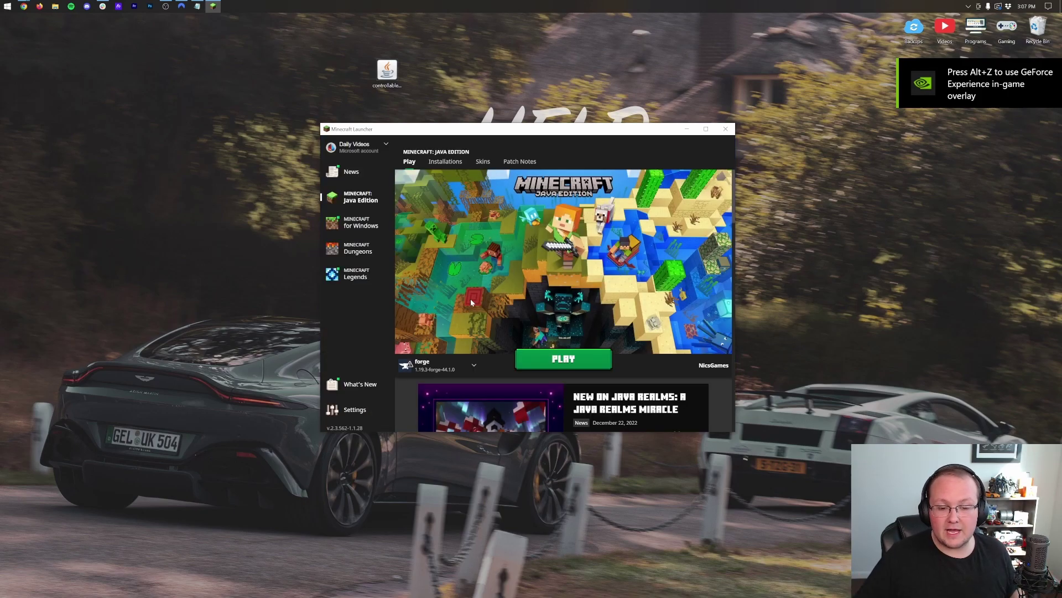
pyautogui.moveTo(424, 364)
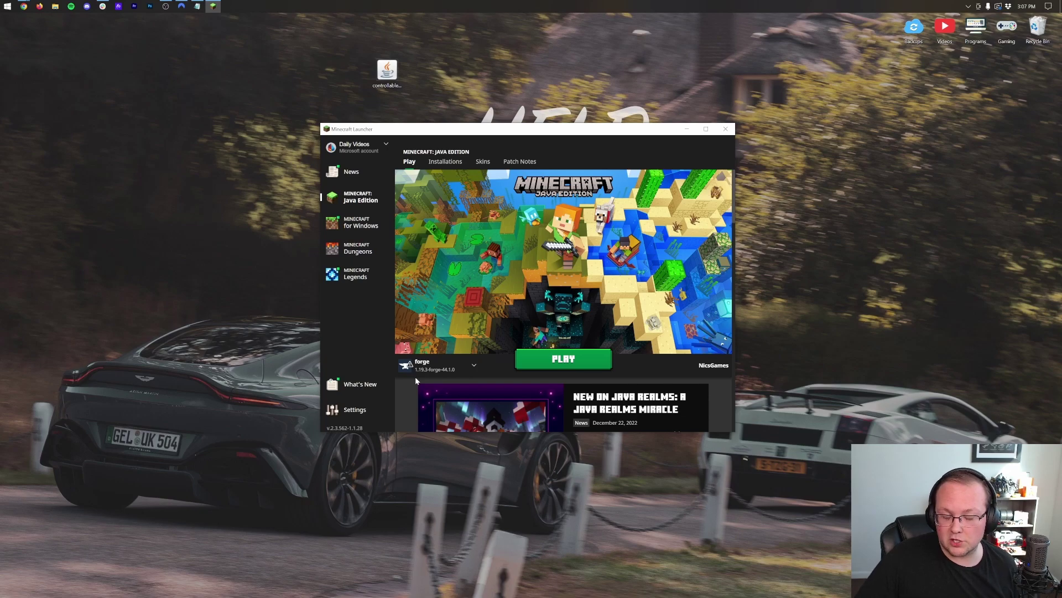
pyautogui.click(575, 360)
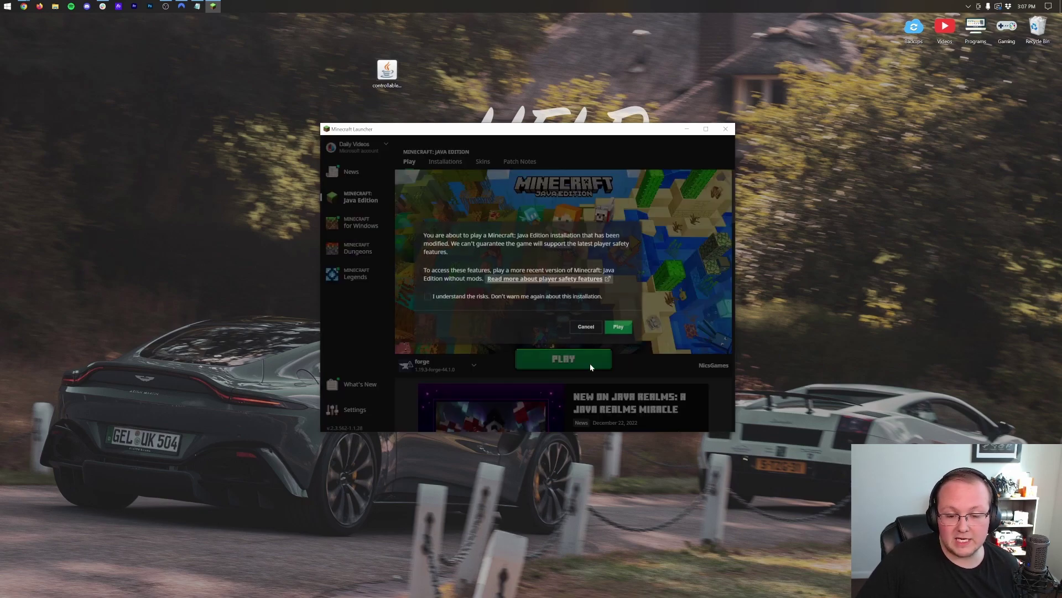
pyautogui.click(615, 329)
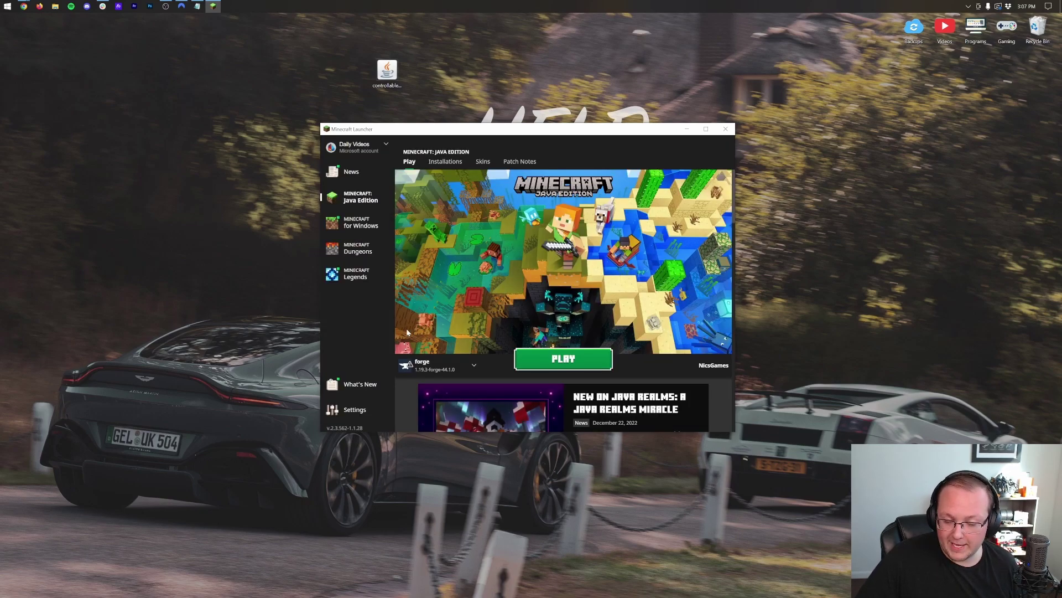
# Step: Open the Java Edition installations list, turn the Modded filter off and on again, and dismiss the forge installation's launch warning
pyautogui.click(445, 161)
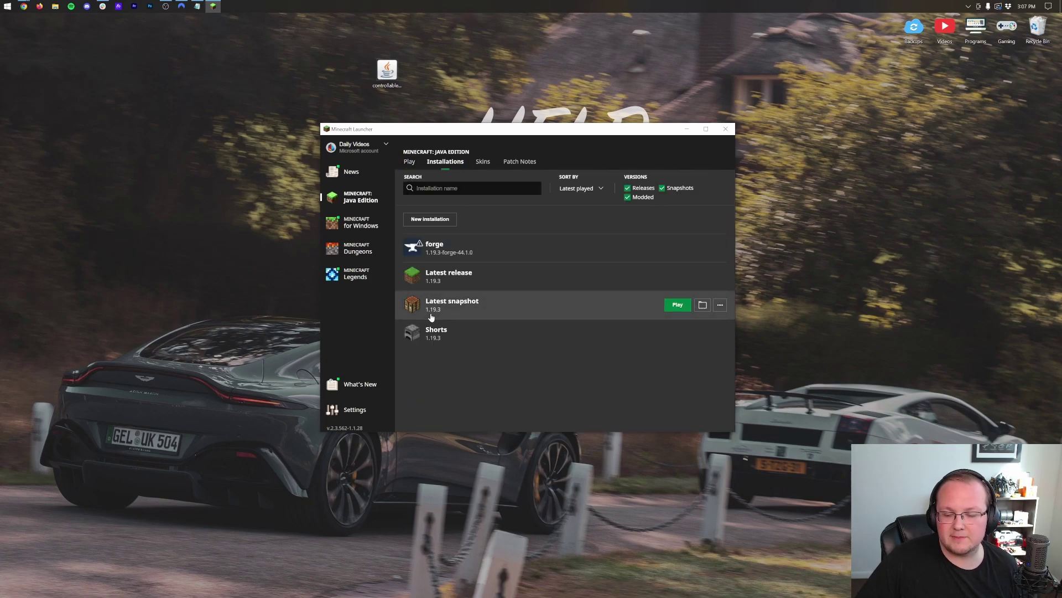
pyautogui.click(651, 198)
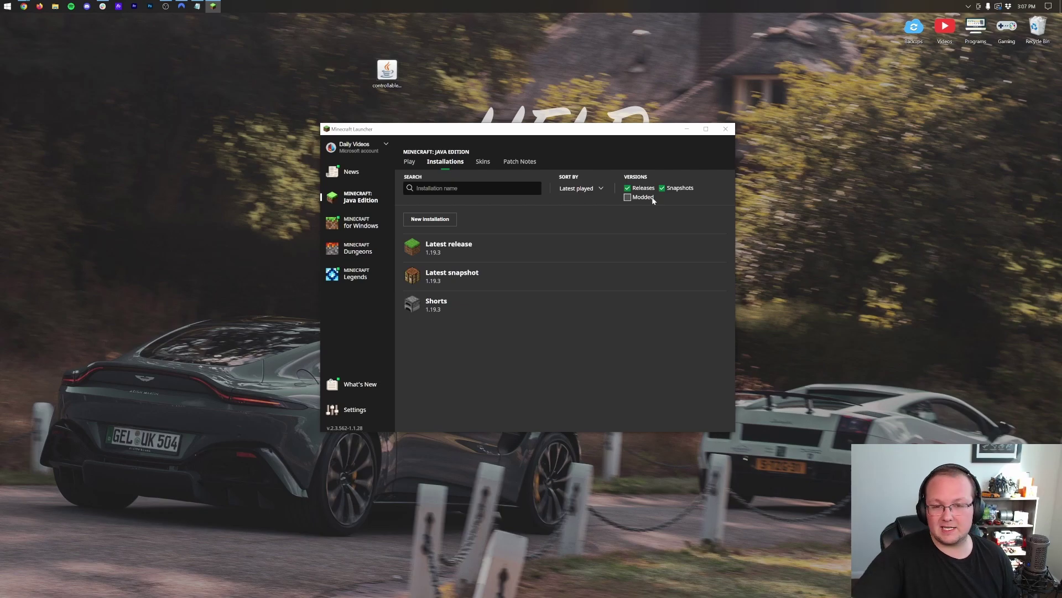
pyautogui.click(654, 199)
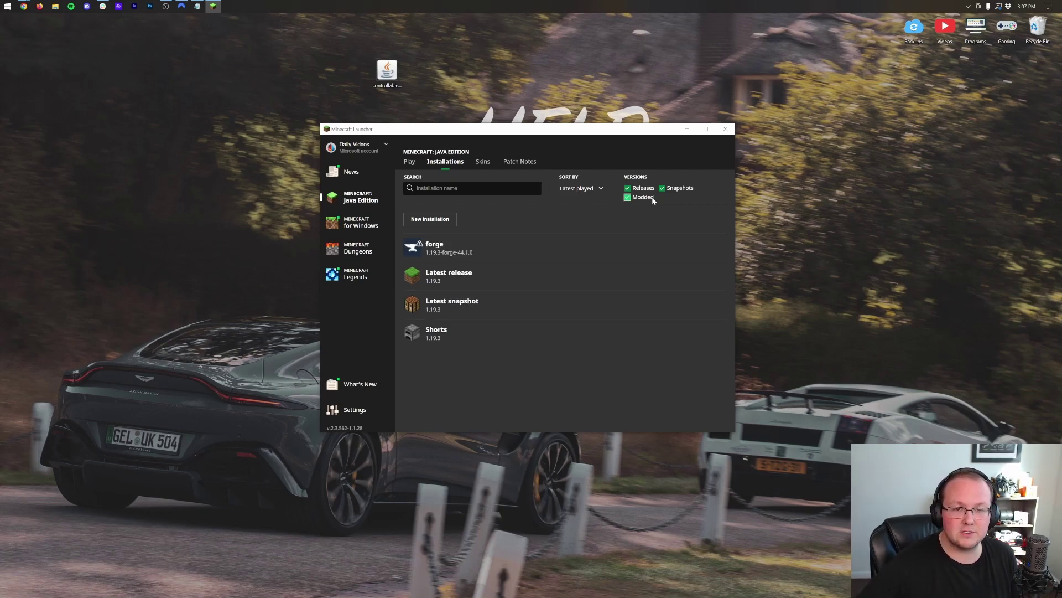
pyautogui.click(677, 249)
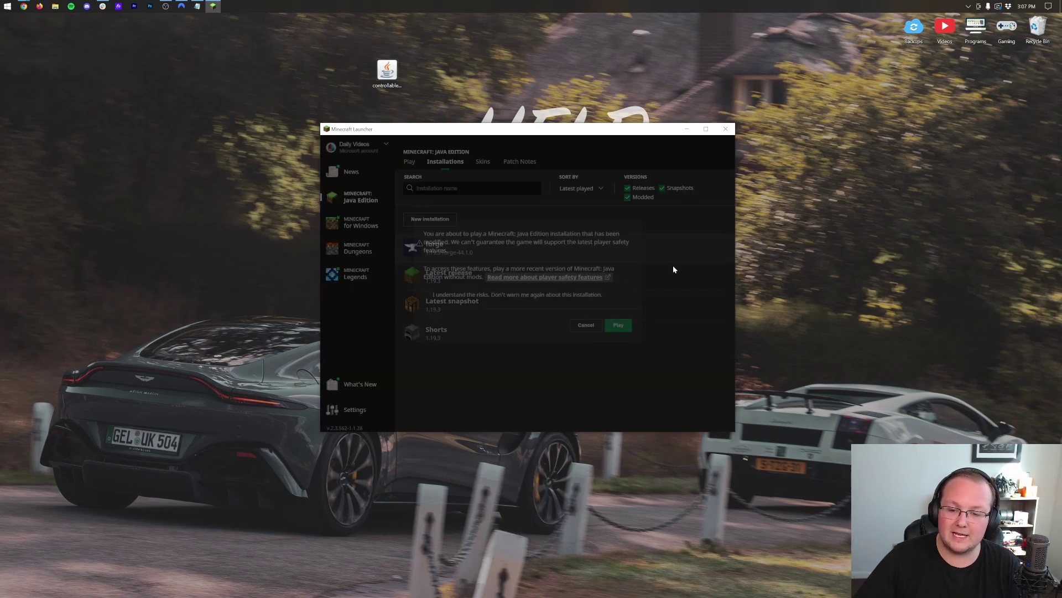
pyautogui.click(601, 326)
# Step: Delete the forge installation from the Java Edition installations list
pyautogui.click(720, 249)
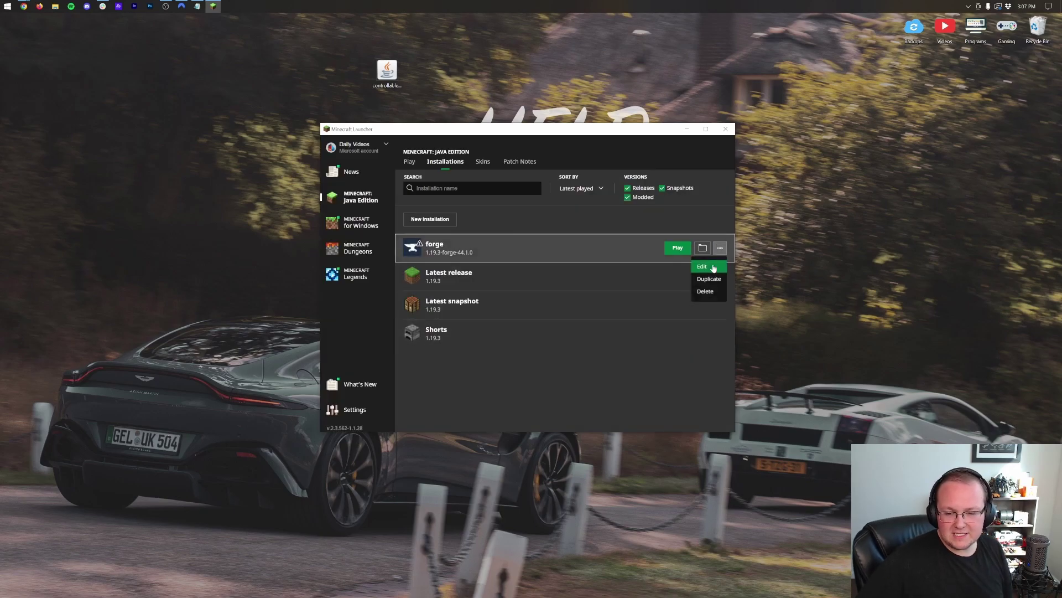
pyautogui.click(701, 268)
pyautogui.click(543, 308)
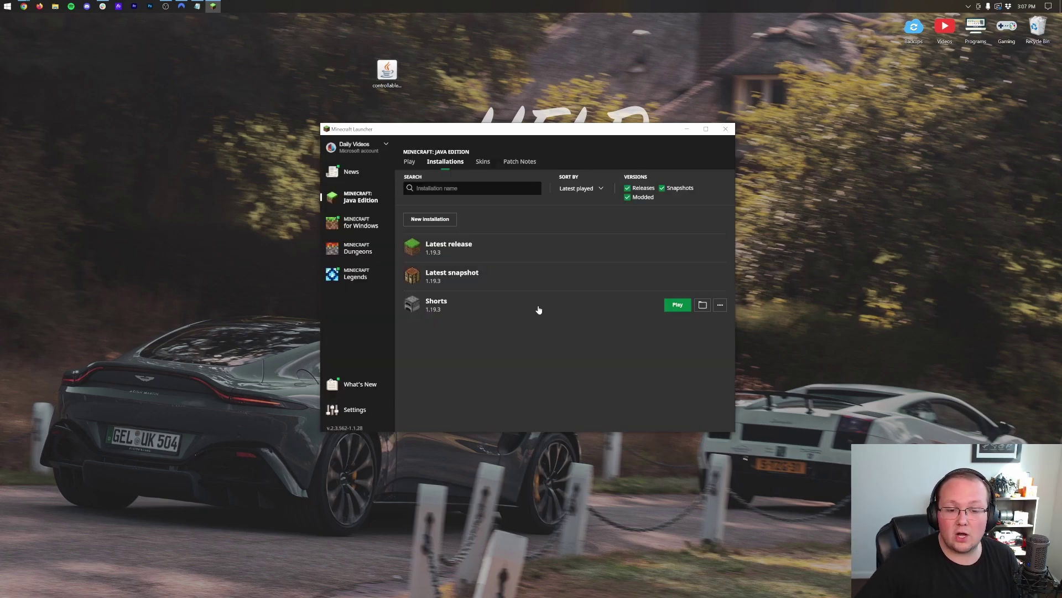
# Step: Start a new installation and name it "Use A Controller 2023"
pyautogui.click(430, 220)
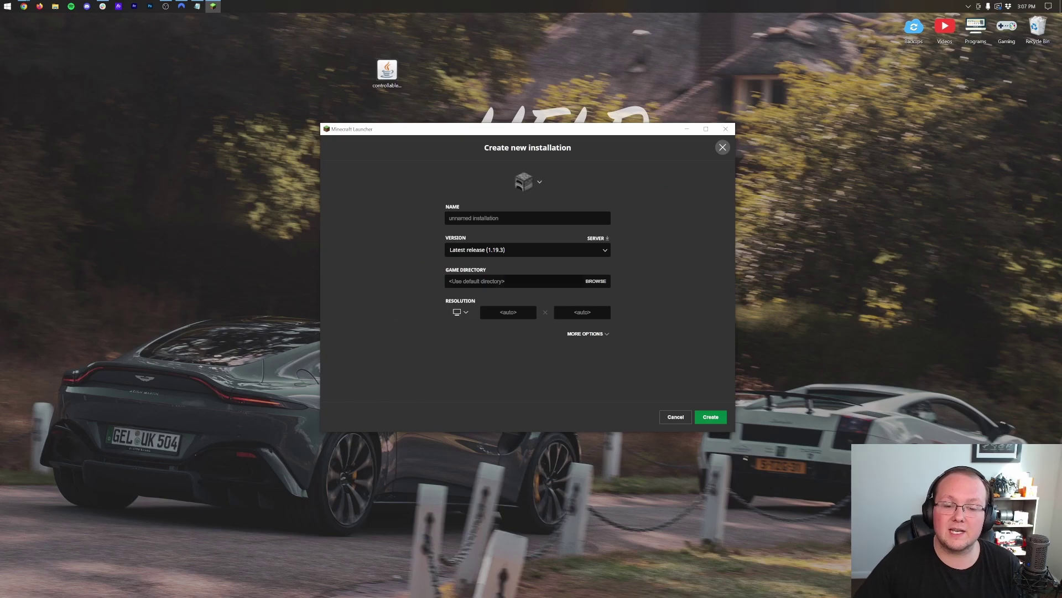
pyautogui.write('Us')
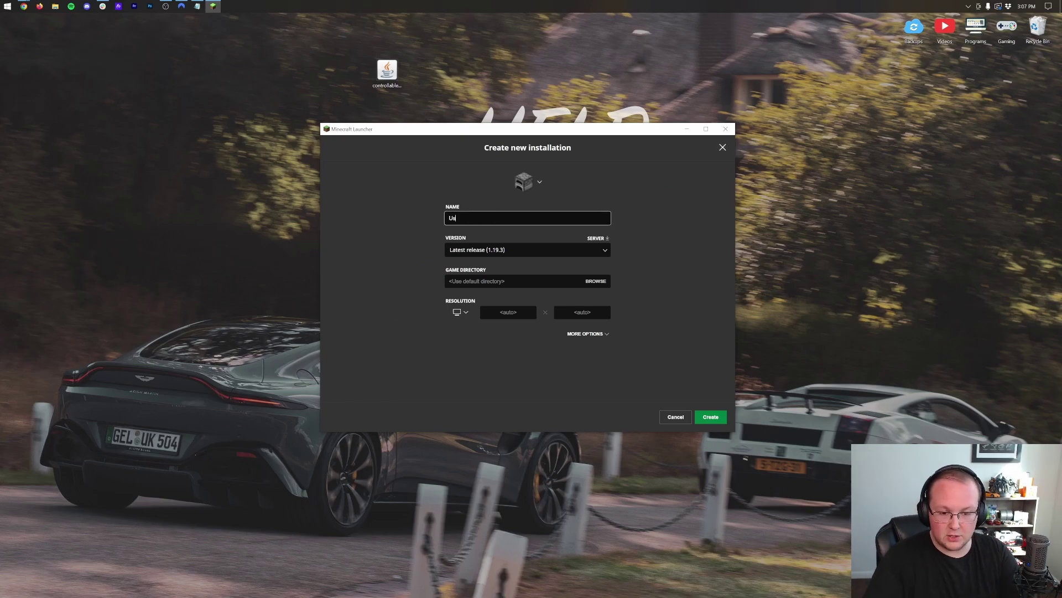
pyautogui.write('e A Controller 2023')
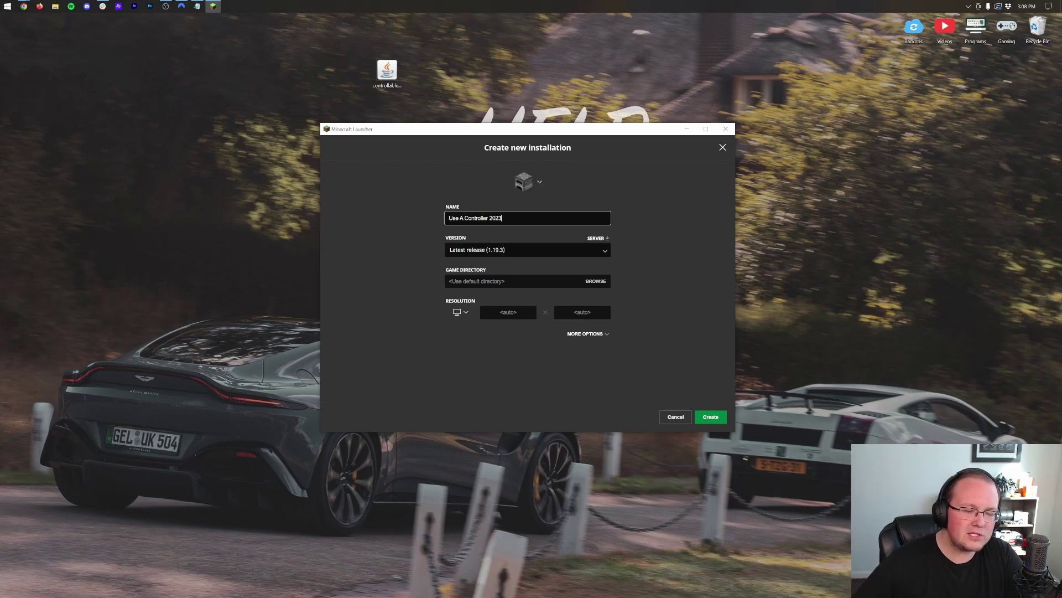
pyautogui.press('Tab')
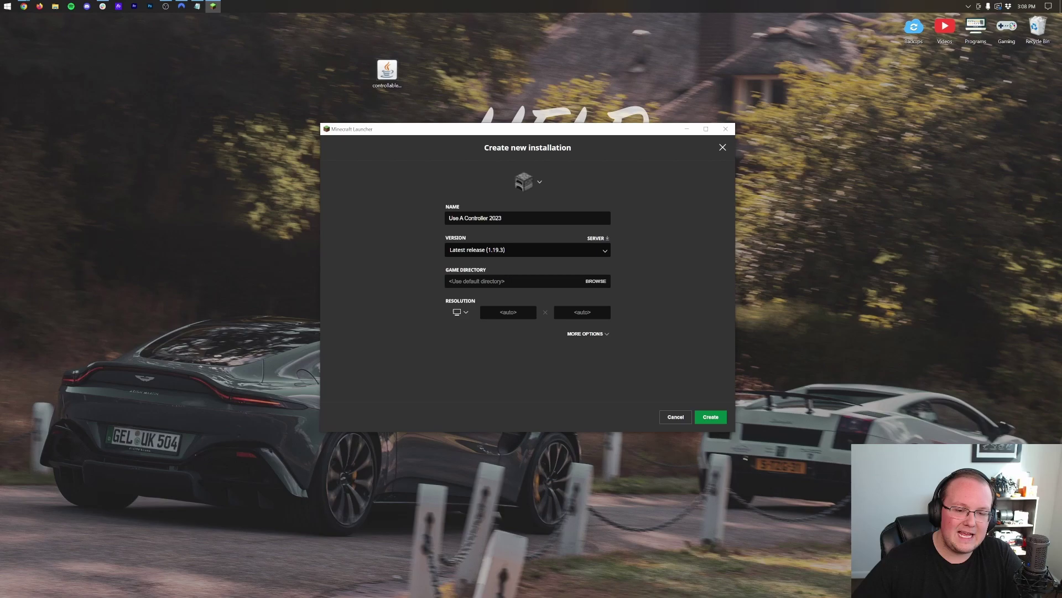
# Step: Set the new installation's version to release 1.19.3-forge-44.1.0
pyautogui.click(526, 250)
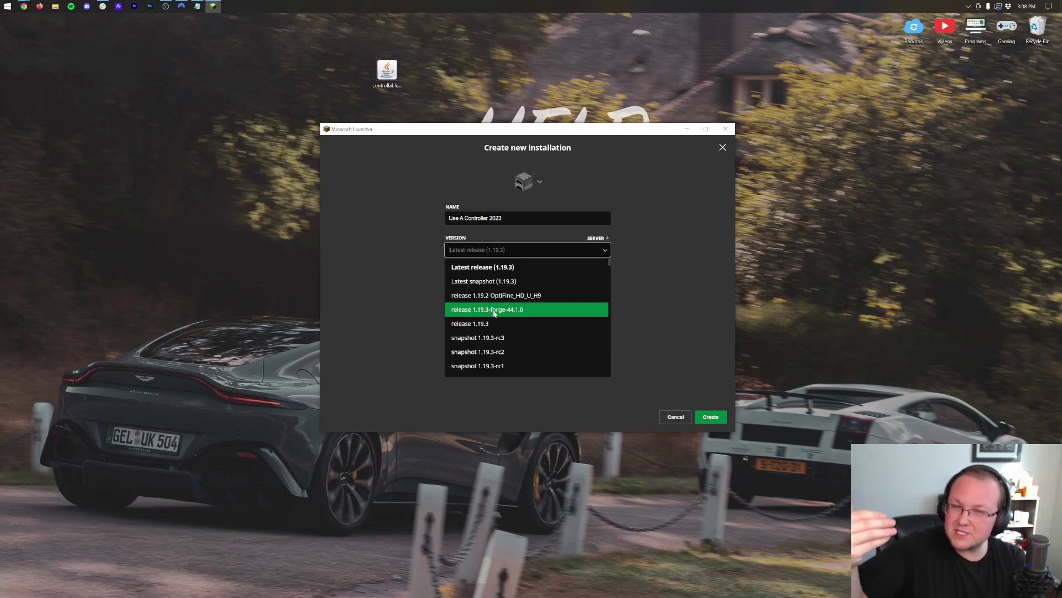
pyautogui.scroll(-3, 494, 314)
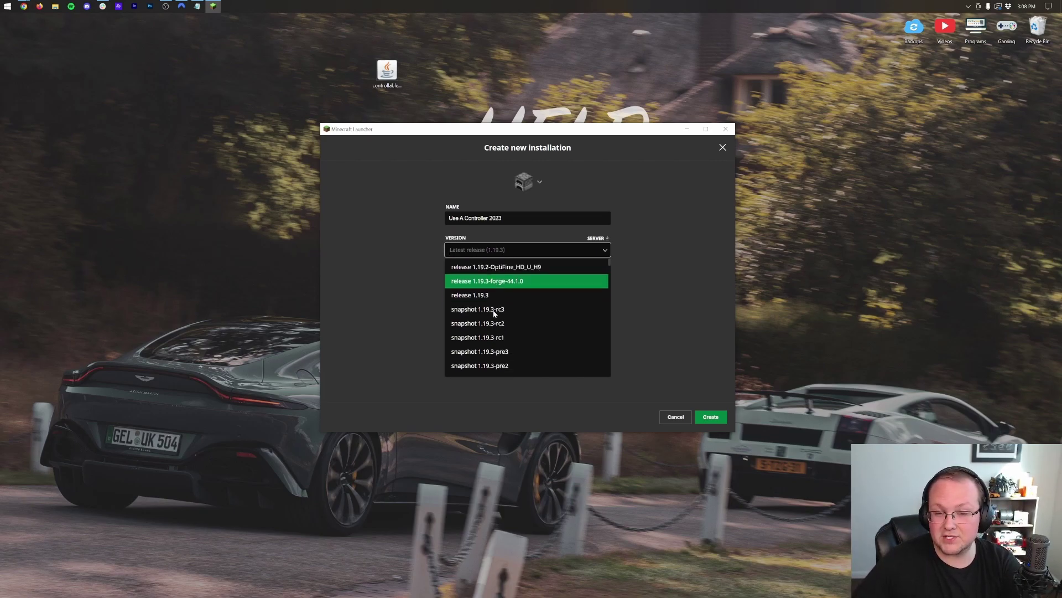
pyautogui.scroll(-20, 495, 314)
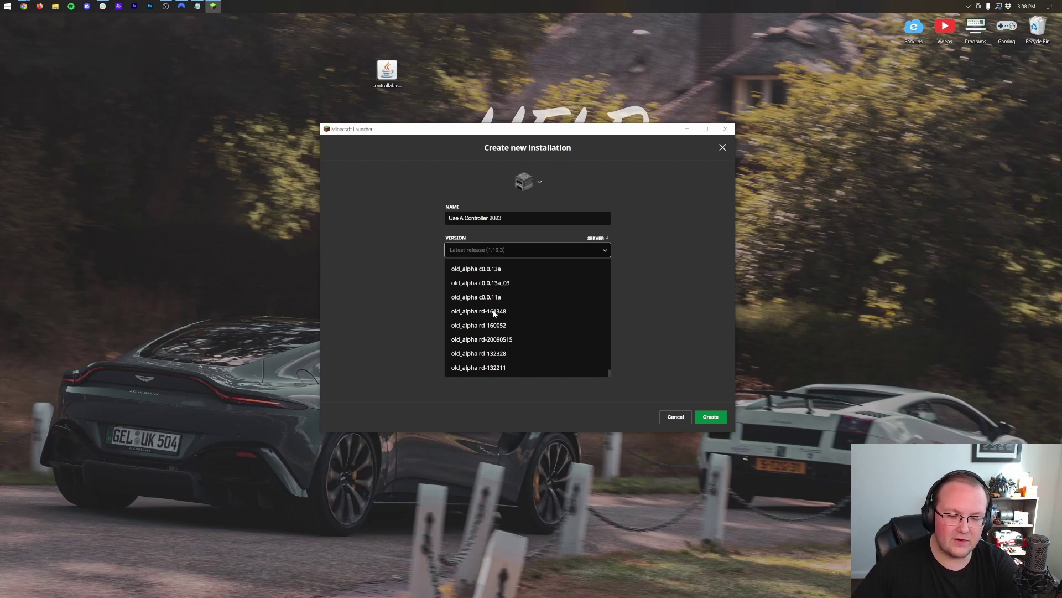
pyautogui.scroll(10, 494, 313)
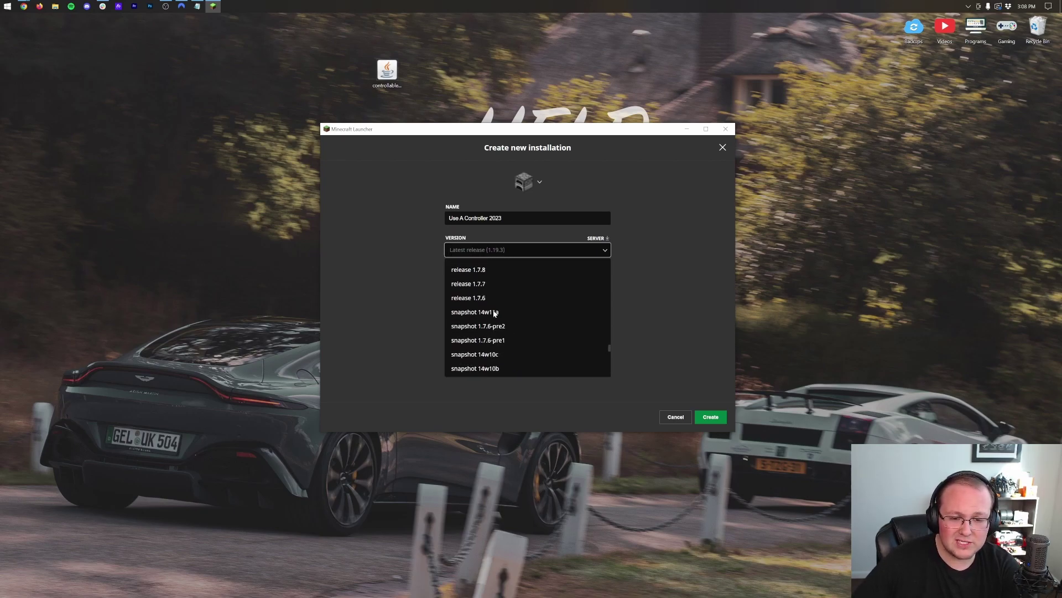
pyautogui.scroll(10, 494, 314)
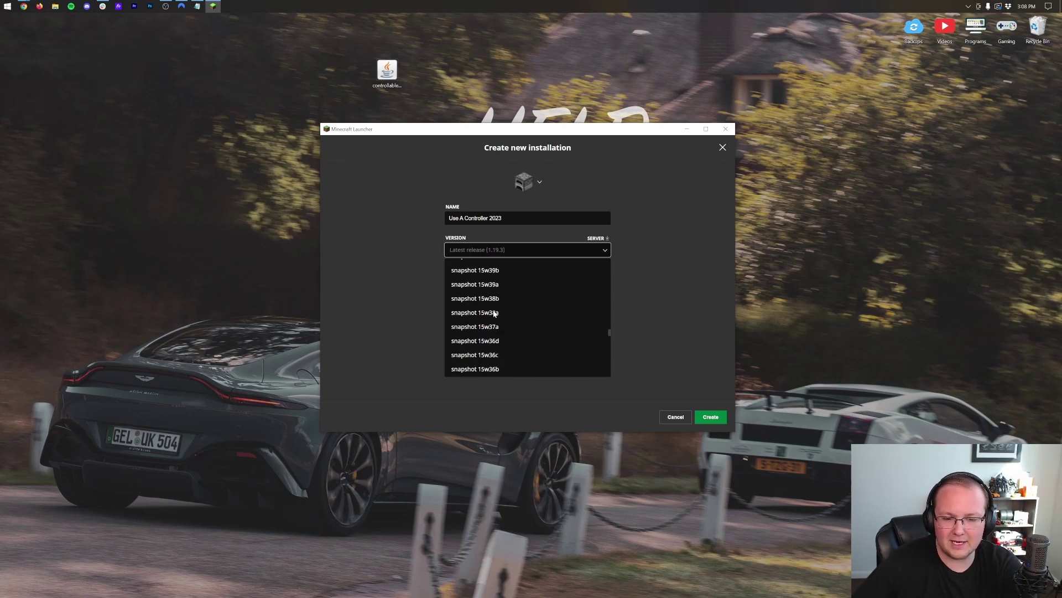
pyautogui.scroll(20, 494, 313)
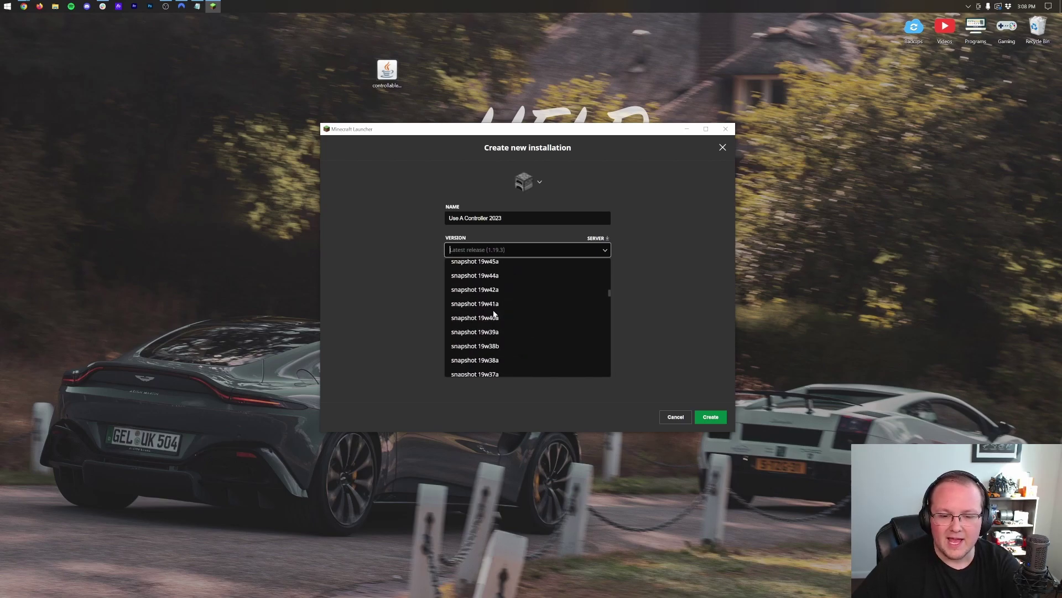
pyautogui.scroll(15, 494, 314)
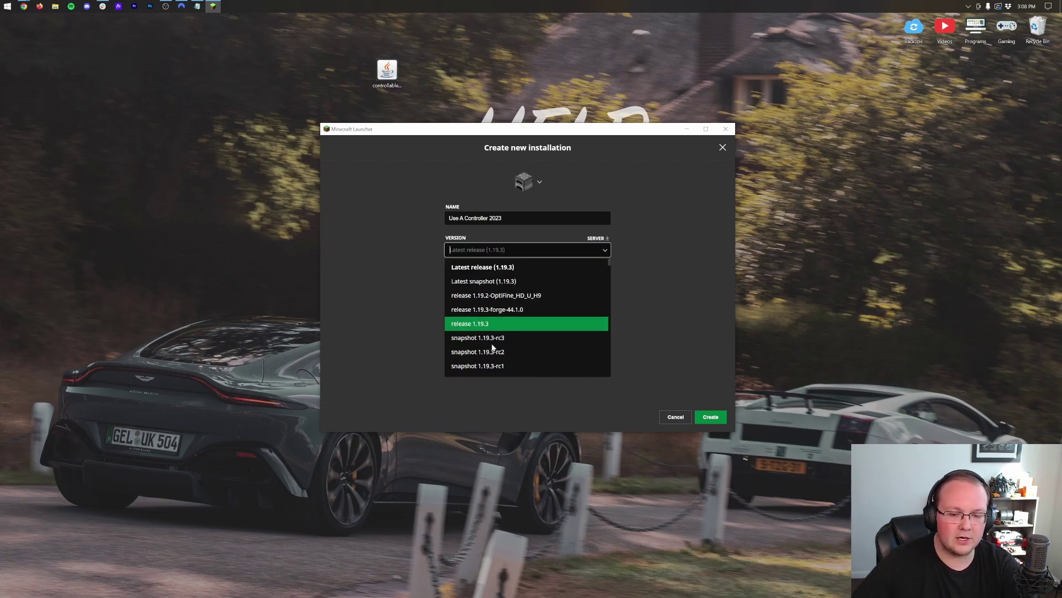
pyautogui.click(507, 311)
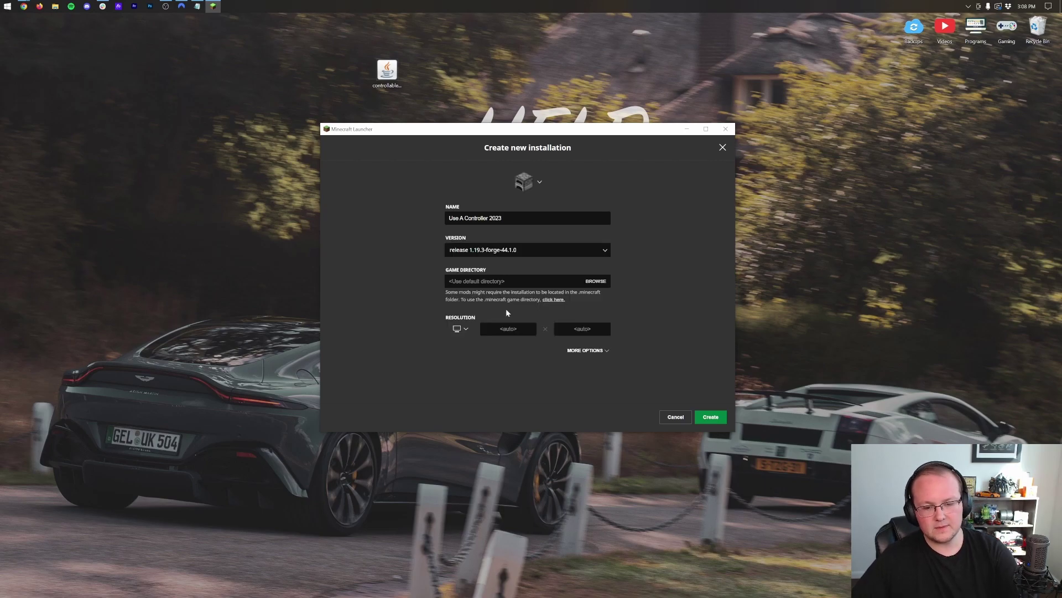
# Step: Set the installation's resolution to 1920x1080 and create the installation
pyautogui.click(453, 334)
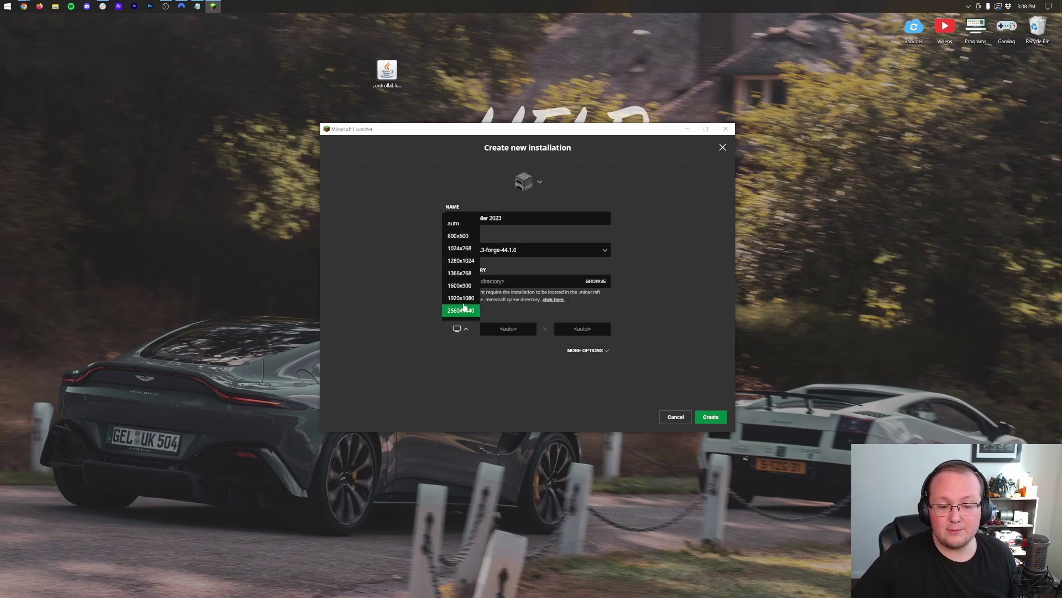
pyautogui.click(458, 307)
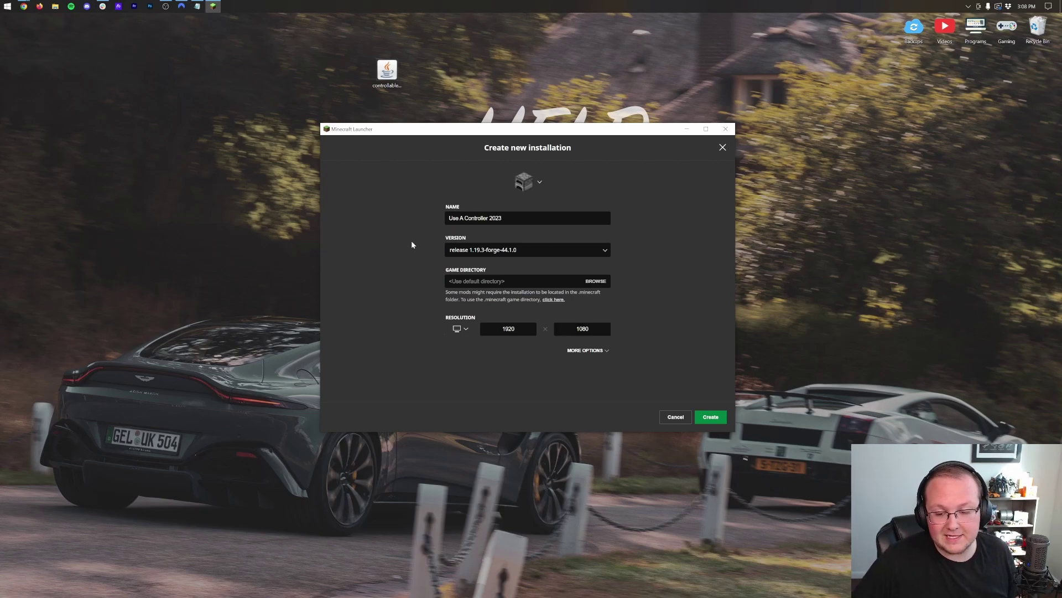
pyautogui.click(710, 416)
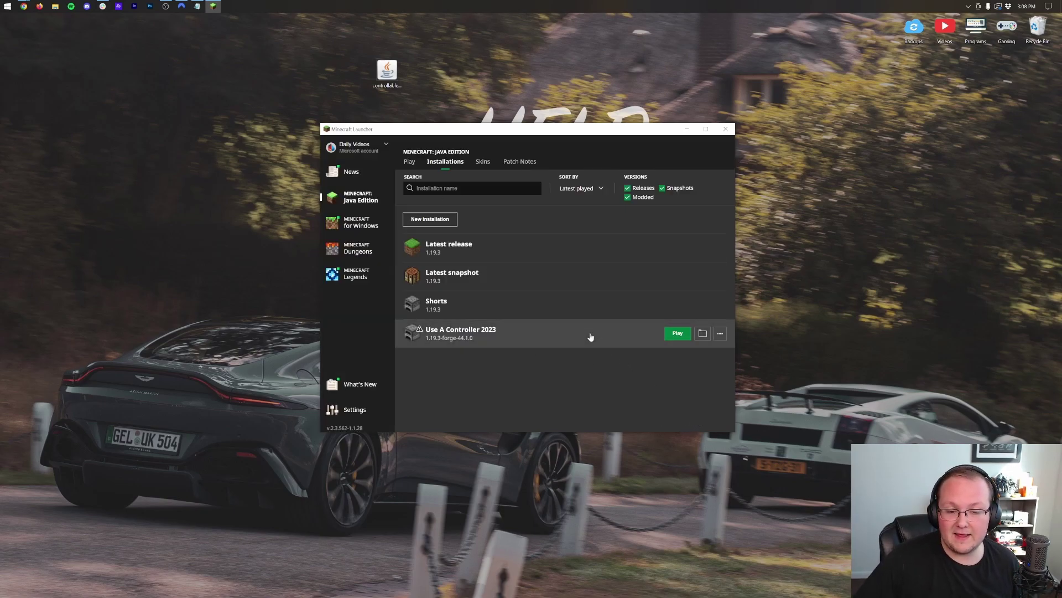
# Step: Launch the Use A Controller 2023 installation past the modified-installation warning, then view the game's list of loaded mods and return to the title screen
pyautogui.click(676, 334)
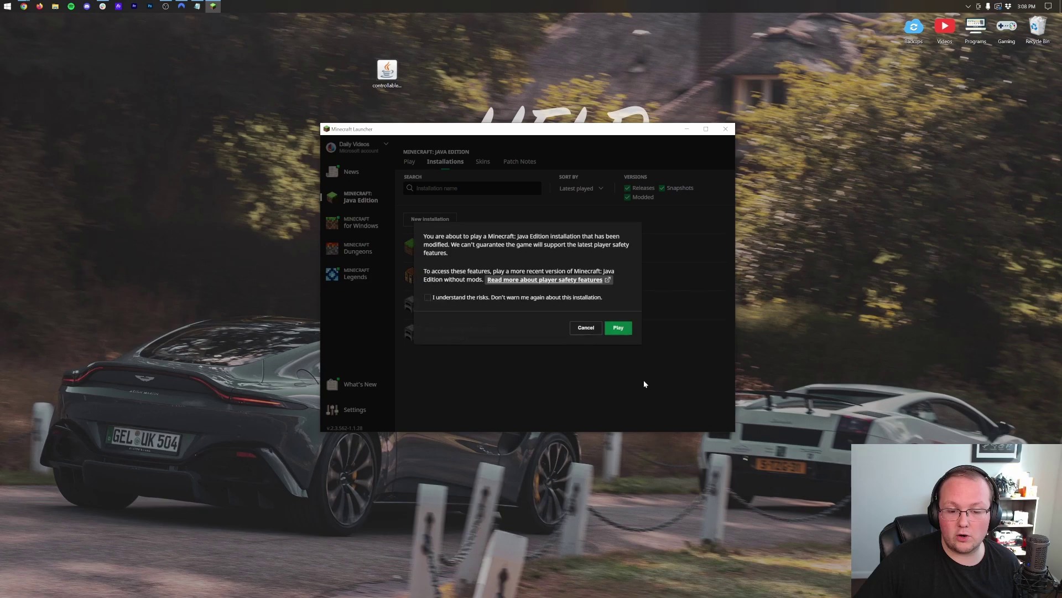
pyautogui.click(618, 328)
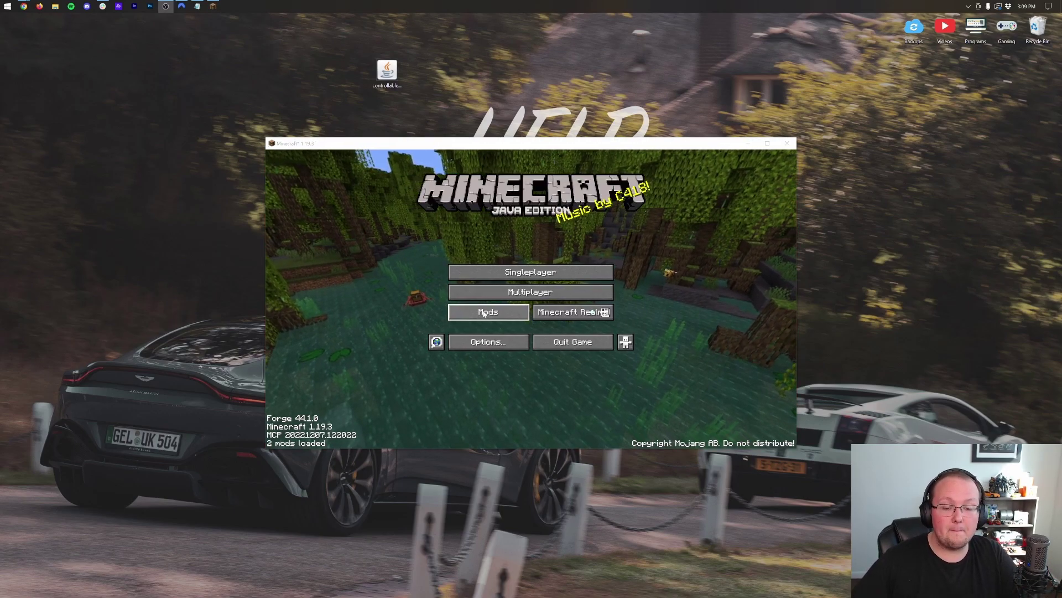
pyautogui.click(484, 313)
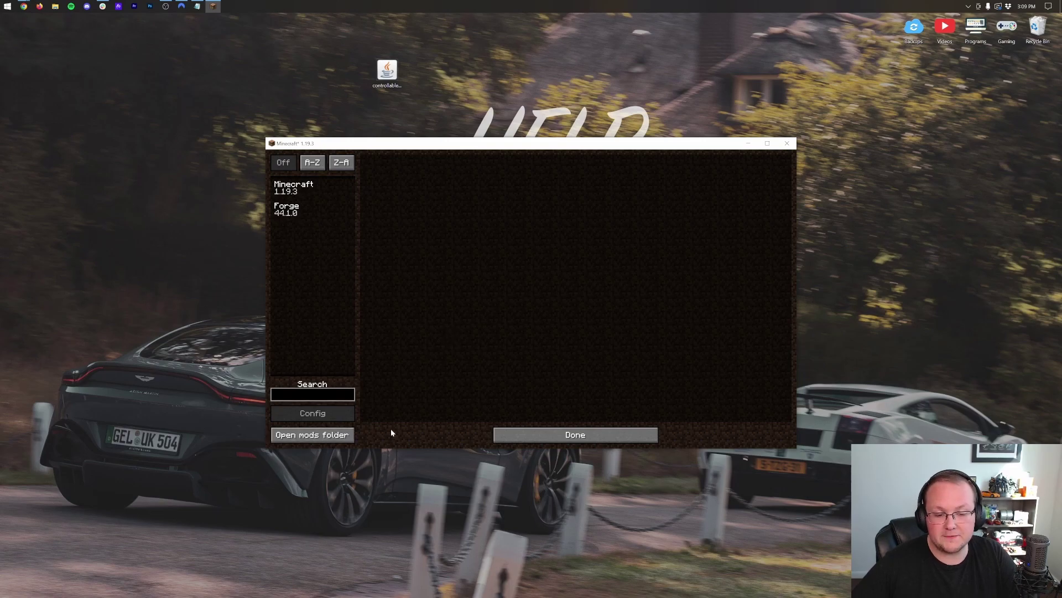
pyautogui.click(552, 435)
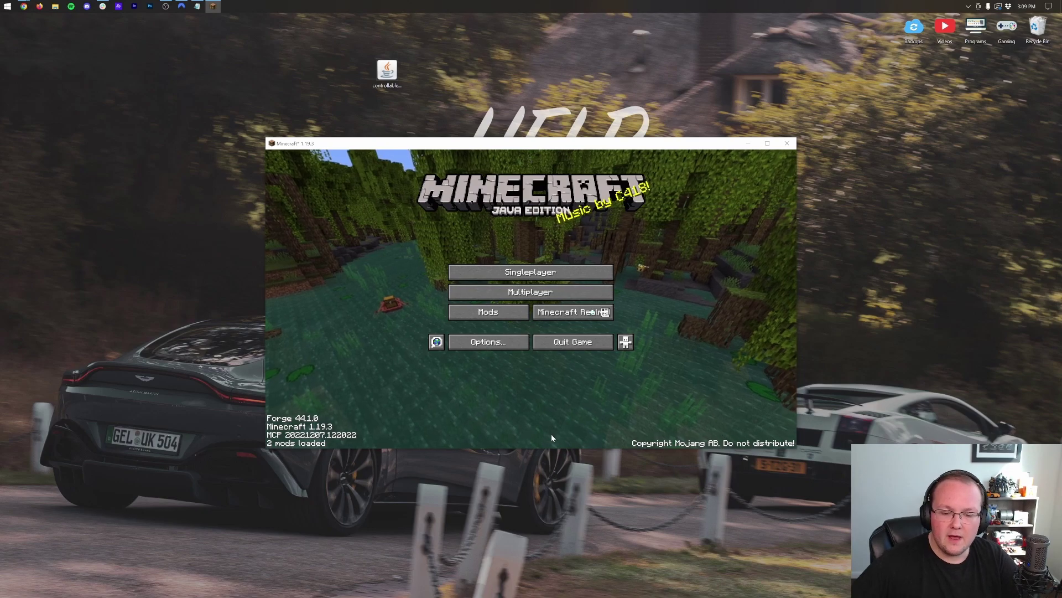
# Step: Open the mods folder from the game's mod list, move the controllable jar file from the desktop into it, and close the folder window
pyautogui.click(489, 313)
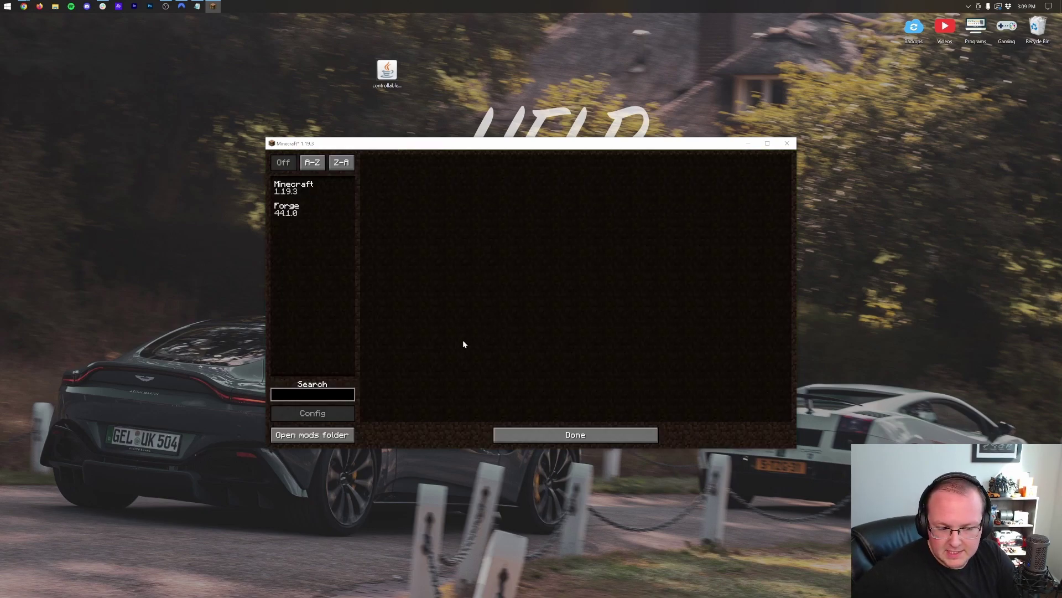
pyautogui.click(319, 436)
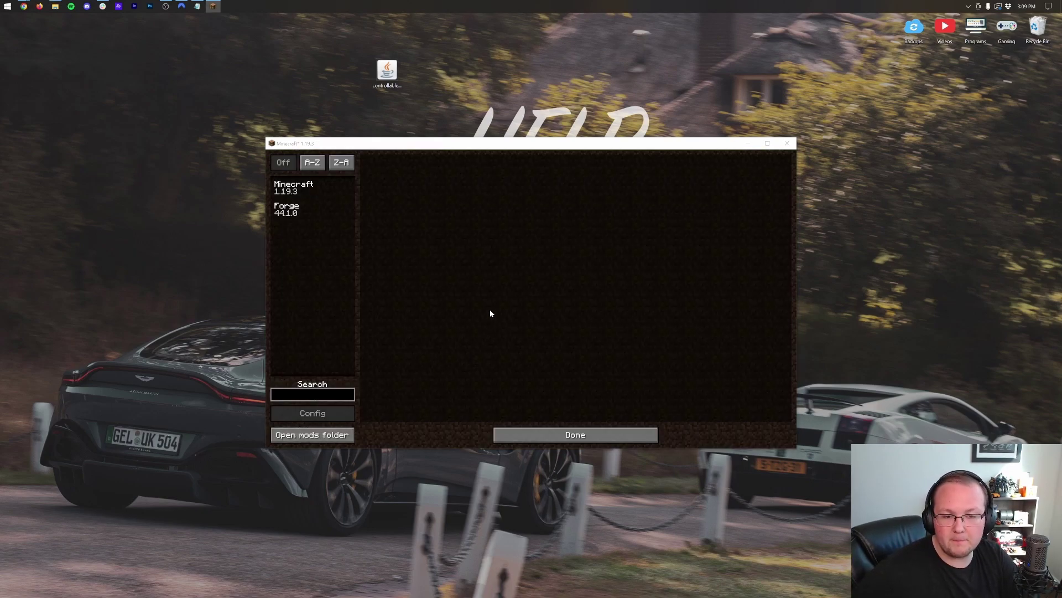
pyautogui.moveTo(387, 69); pyautogui.dragTo(603, 271)
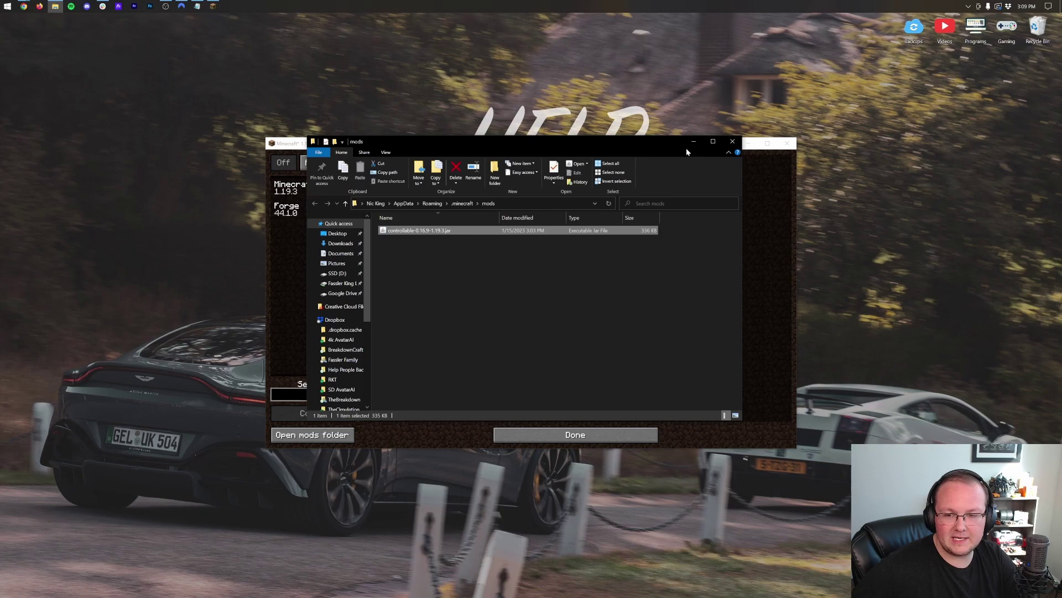
pyautogui.click(732, 141)
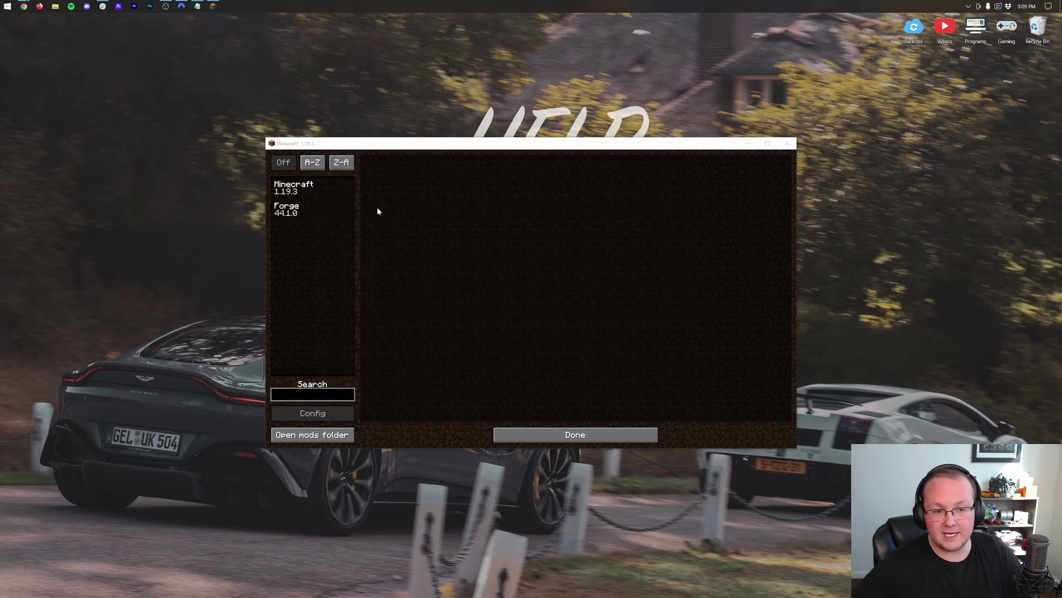
# Step: Close the game, reopen the Minecraft Launcher, and relaunch the Use A Controller 2023 installation, accepting the modified-installation warning
pyautogui.click(790, 146)
pyautogui.press('super')
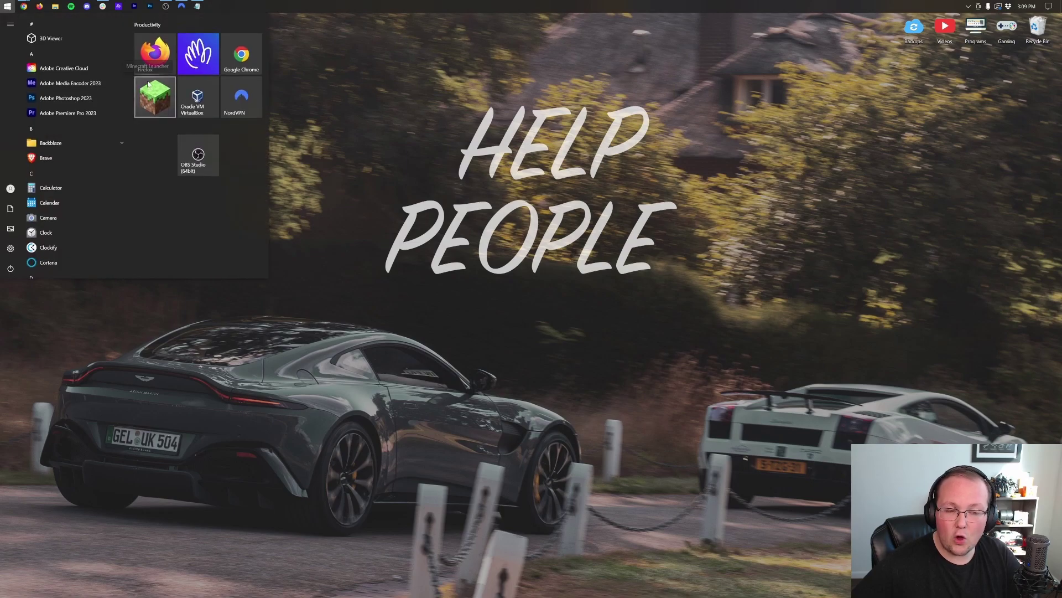
pyautogui.click(150, 85)
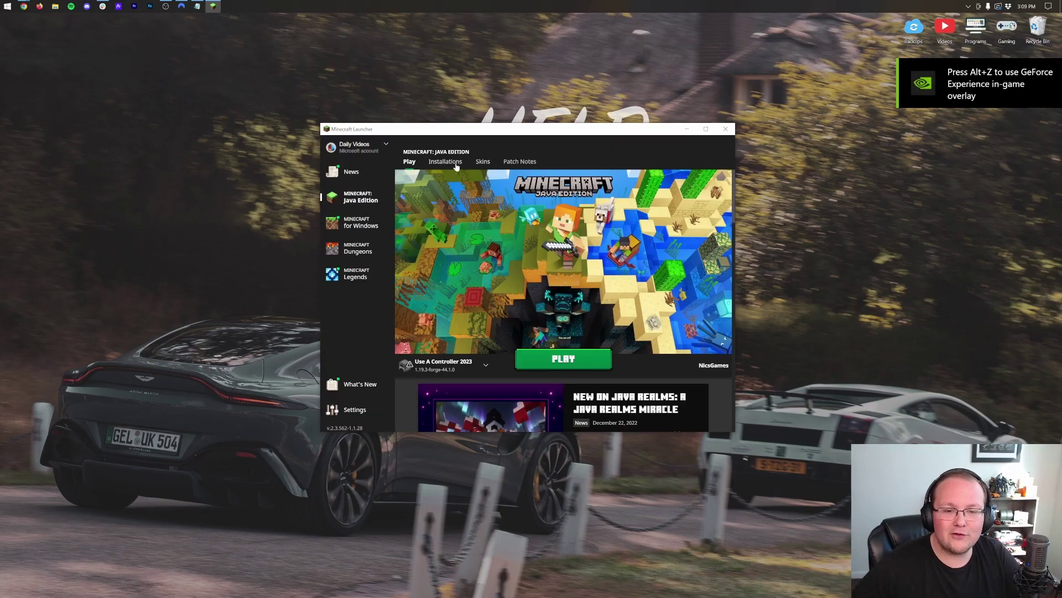
pyautogui.click(546, 358)
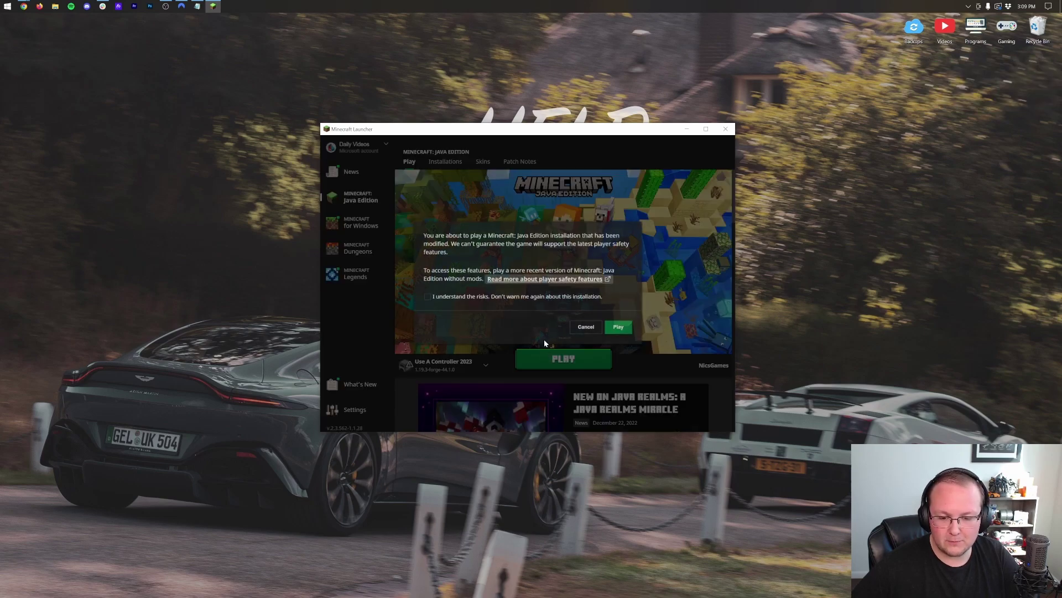
pyautogui.click(618, 327)
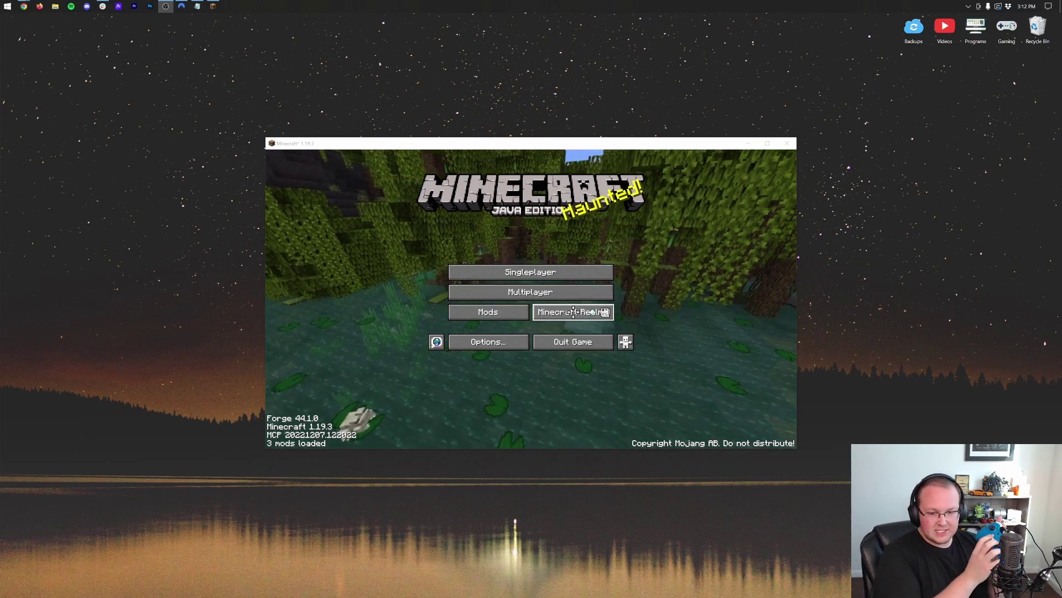
# Step: Open the singleplayer world "Seed: The Breakdown" and proceed past the experimental settings warning
pyautogui.click(531, 272)
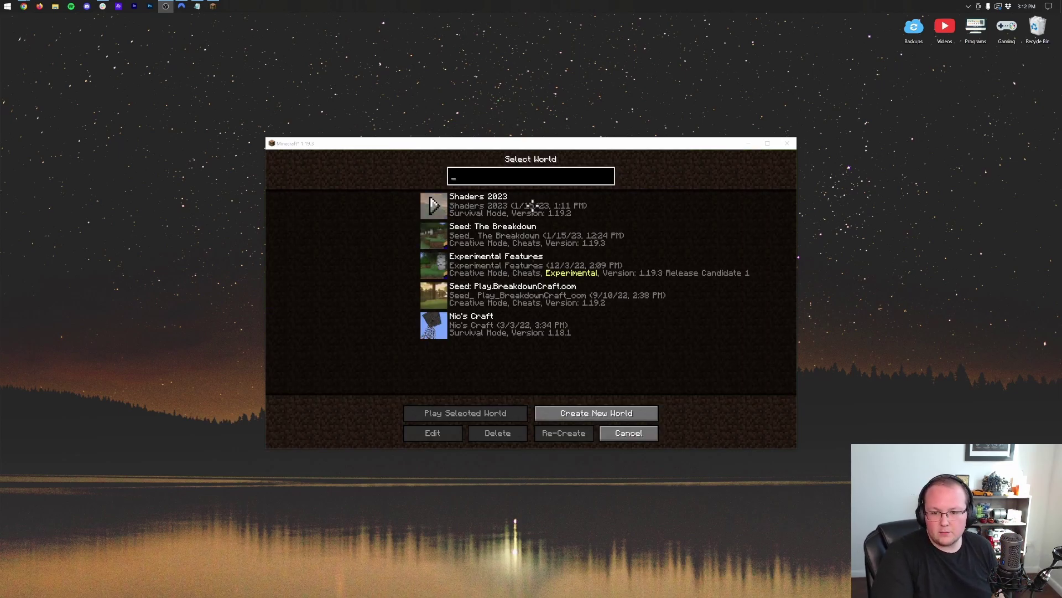
pyautogui.click(532, 233)
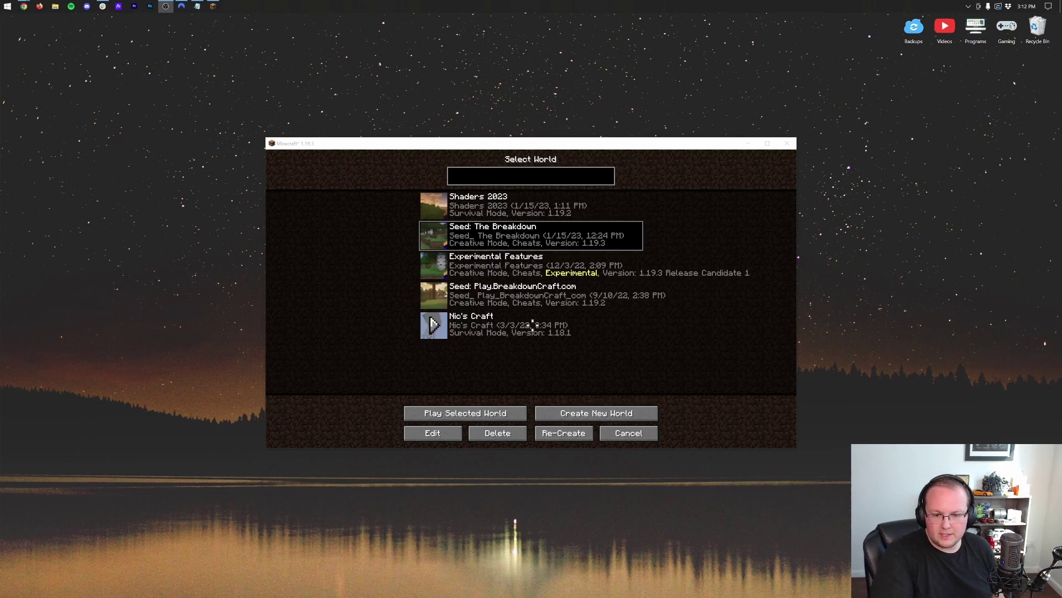
pyautogui.doubleClick(531, 235)
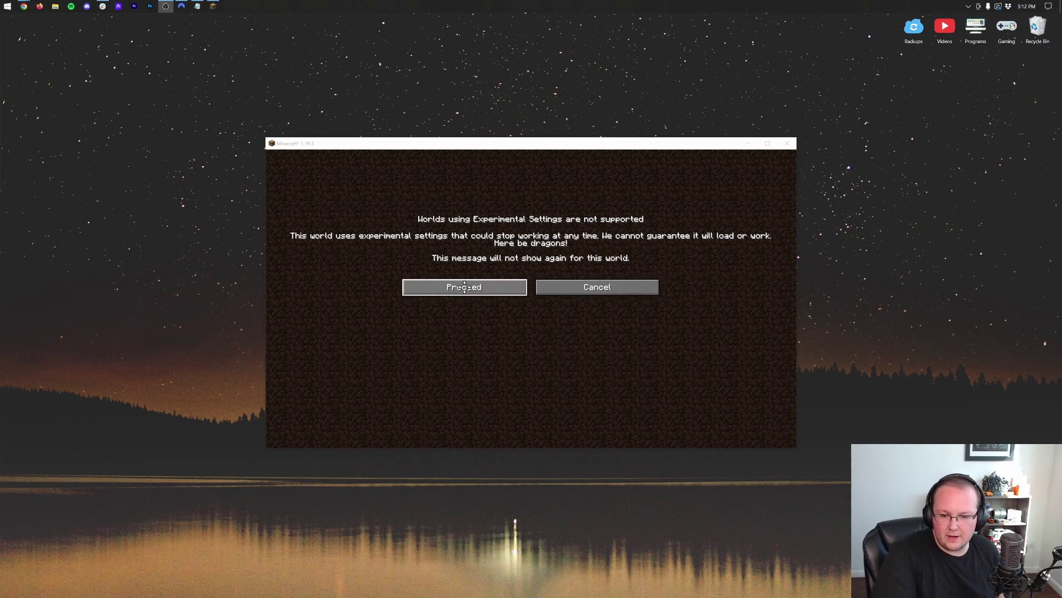
pyautogui.click(464, 286)
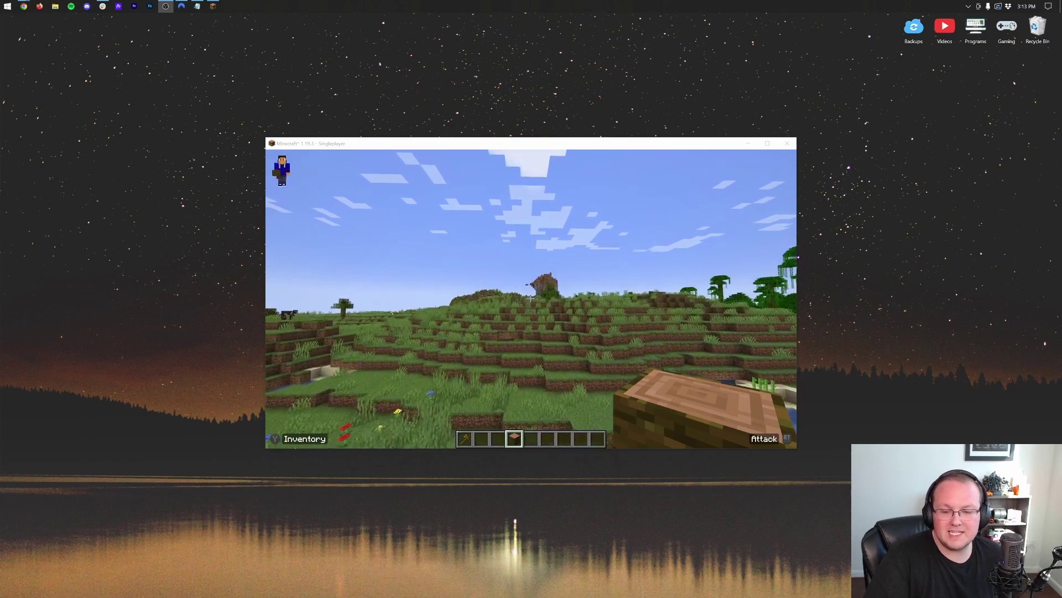
# Step: Pause the game, review the controller's button bindings from the game options, and return to the Options screen
pyautogui.press('Escape')
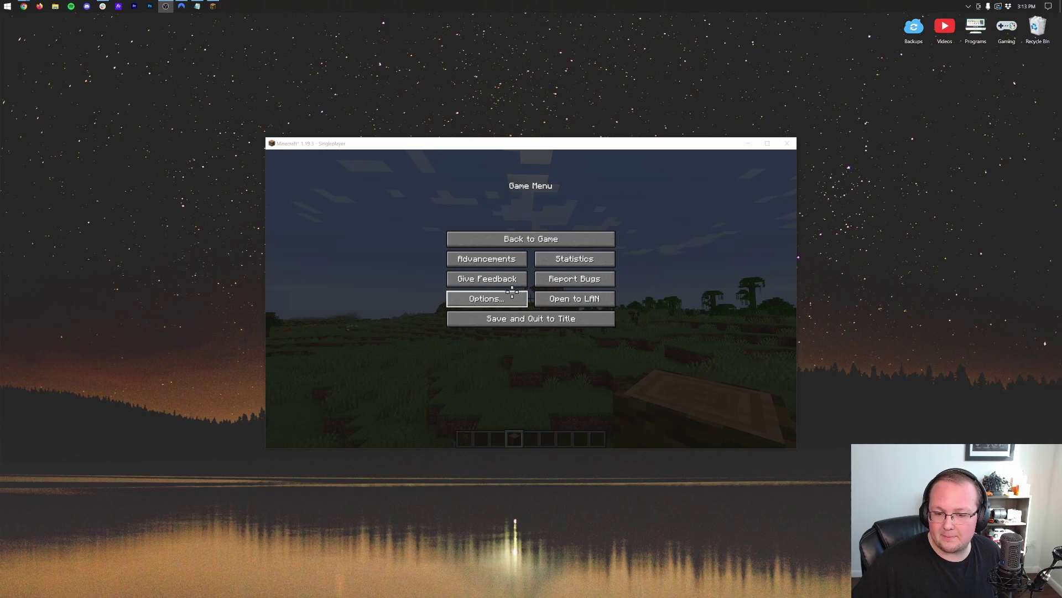
pyautogui.click(512, 299)
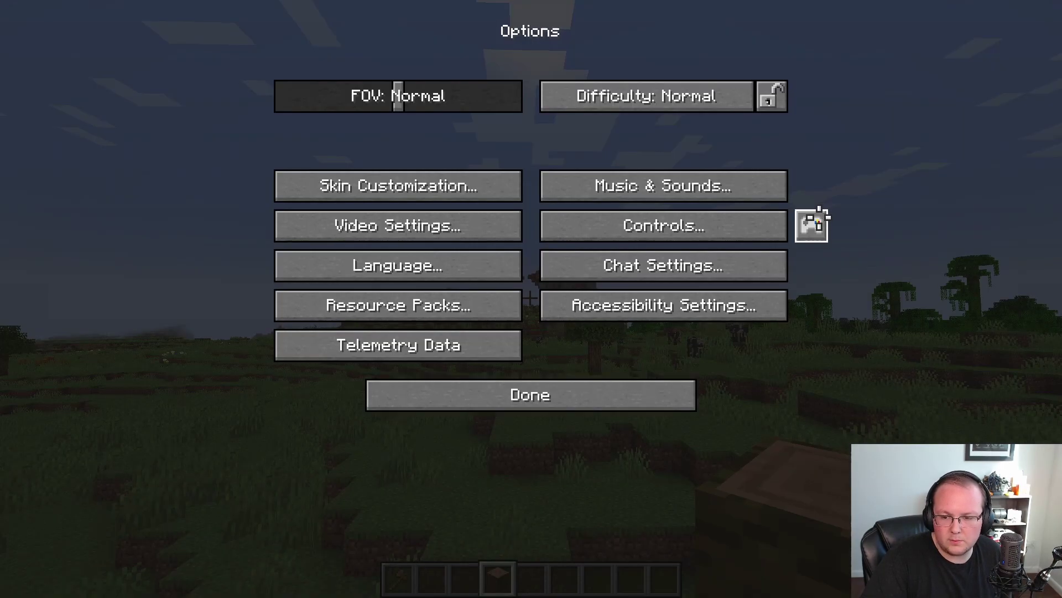
pyautogui.click(671, 261)
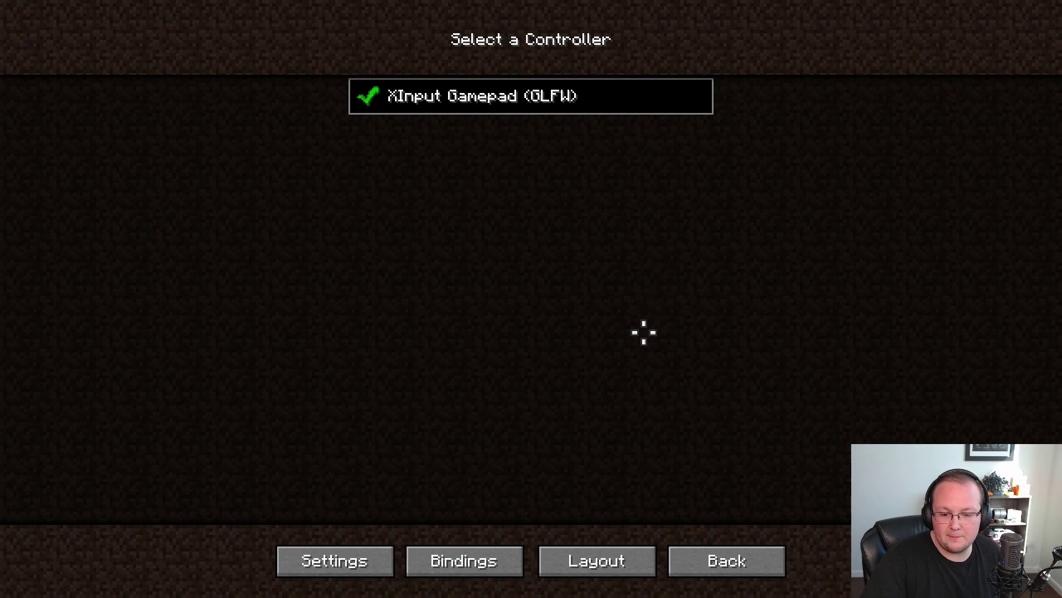
pyautogui.click(487, 560)
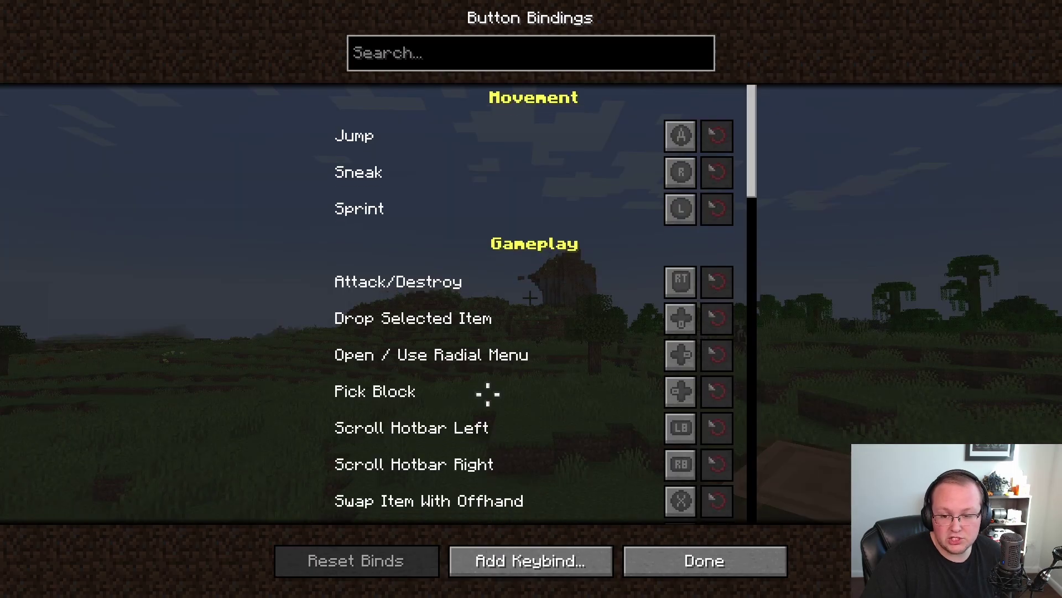
pyautogui.scroll(-15, 487, 386)
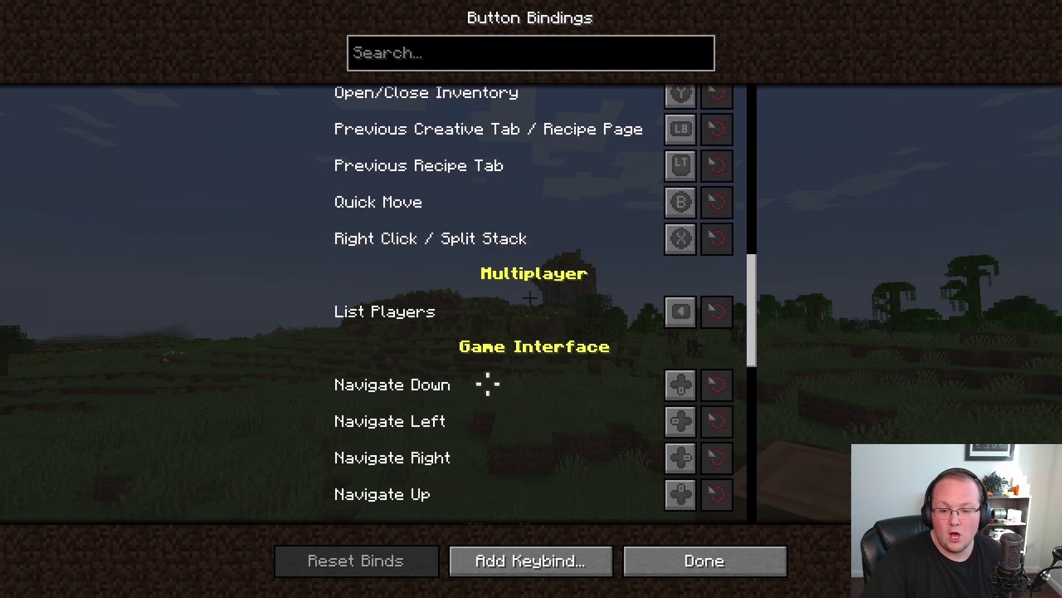
pyautogui.scroll(-5, 487, 382)
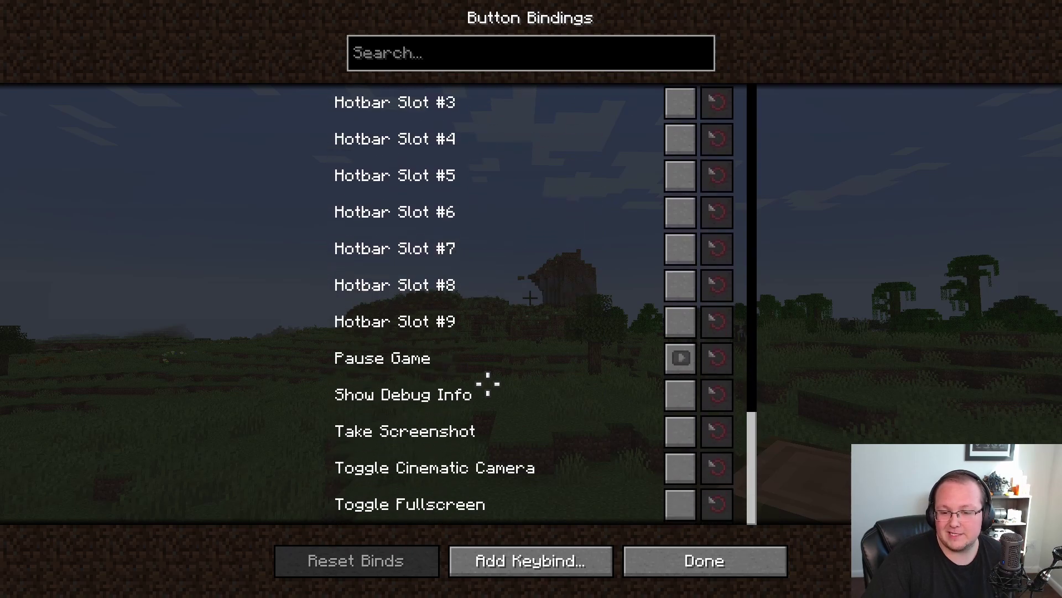
pyautogui.scroll(3, 487, 382)
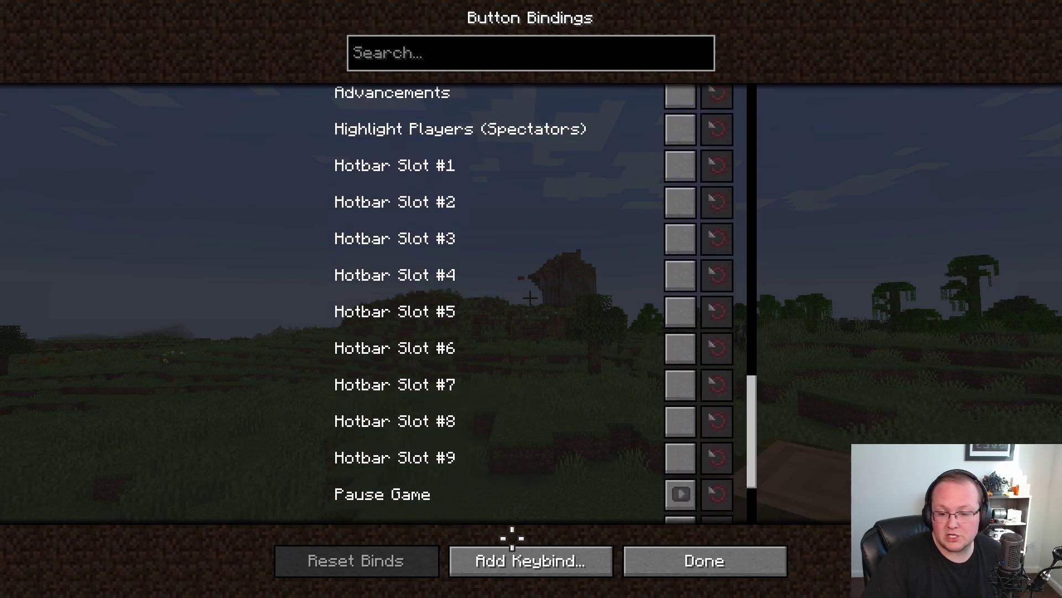
pyautogui.press('Return')
pyautogui.press('Return')
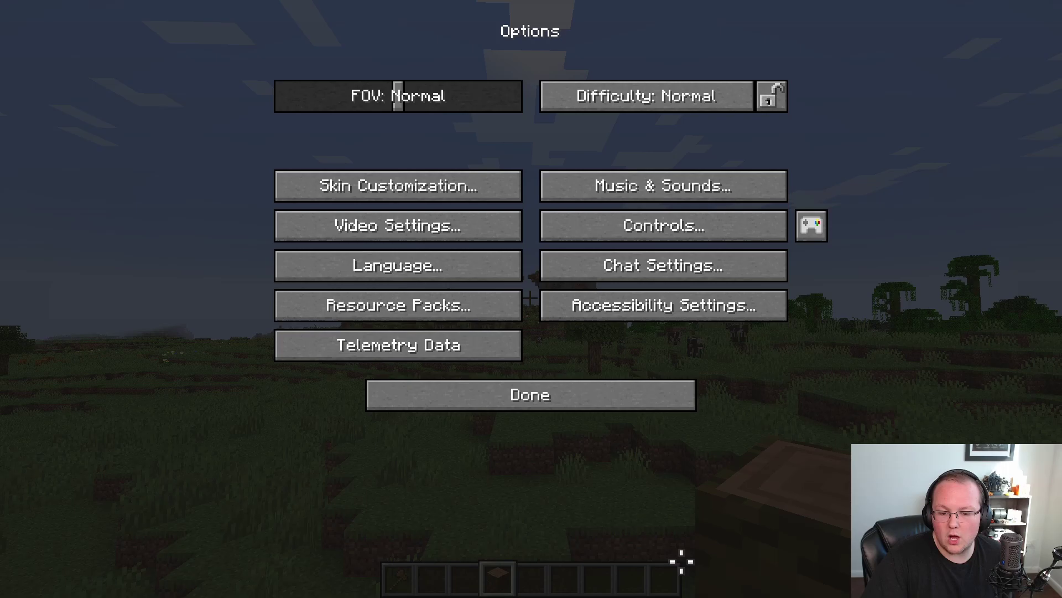
# Step: Leave the Options screen and game menu to resume the world, and cycle through the hotbar to the wooden axe
pyautogui.click(668, 388)
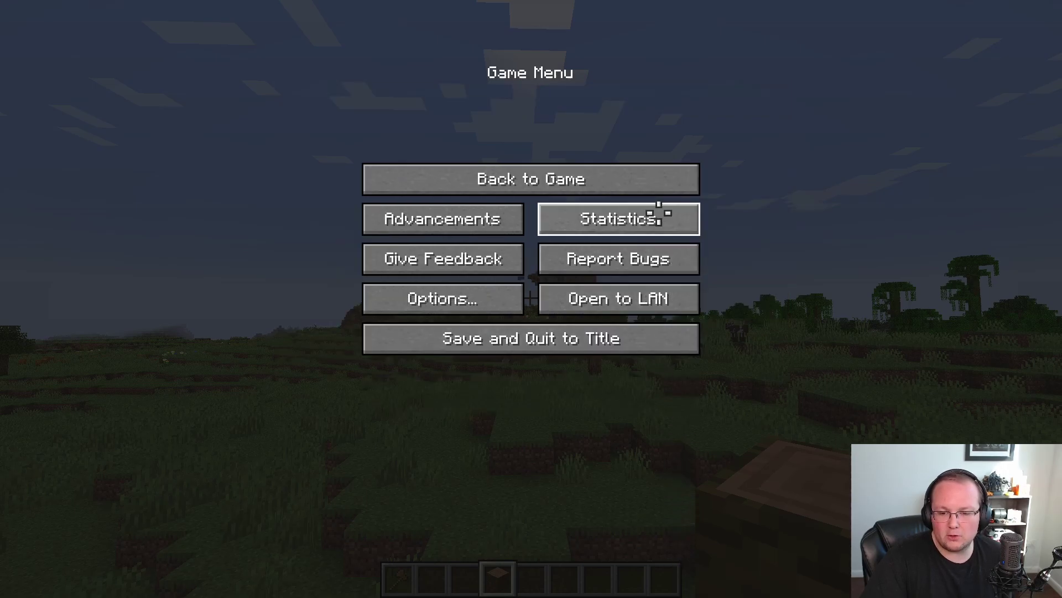
pyautogui.press('Escape')
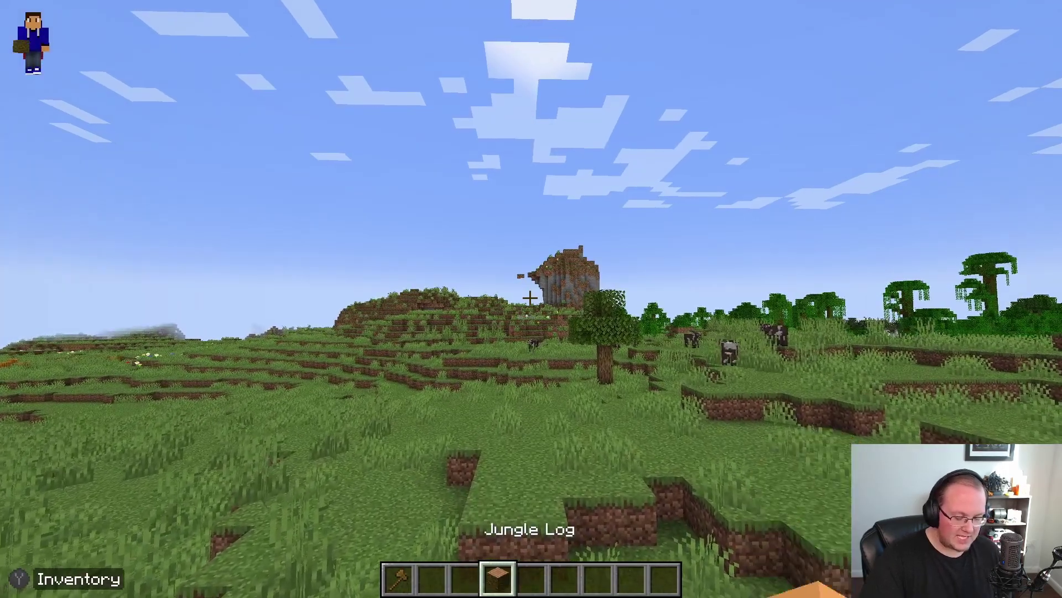
pyautogui.scroll(-1, 531, 298)
pyautogui.scroll(1, 531, 299)
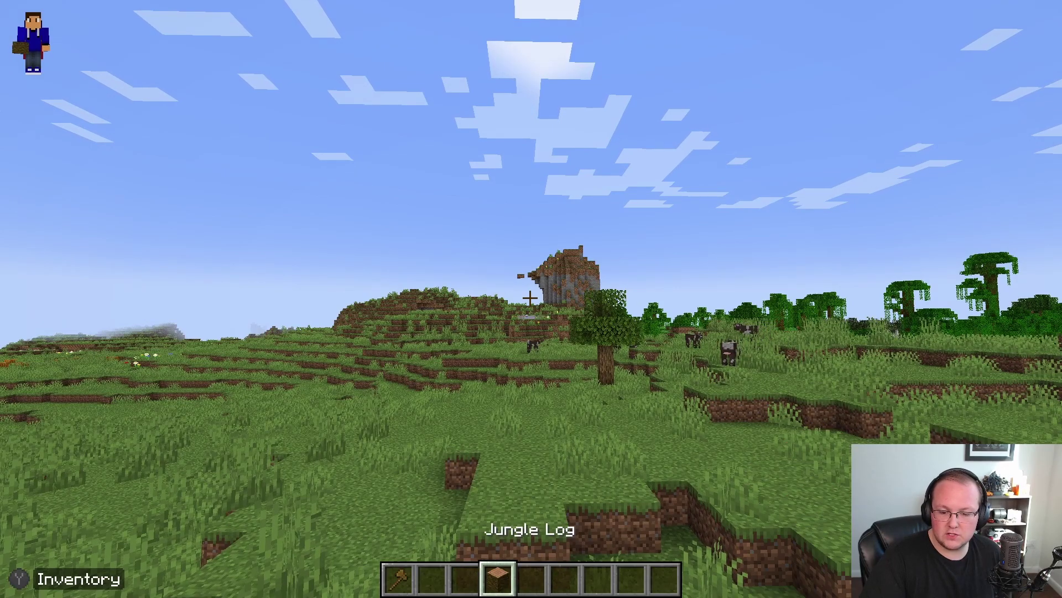
# Step: Open the creative inventory, look at the player's survival inventory page, and return to the game
pyautogui.press('e')
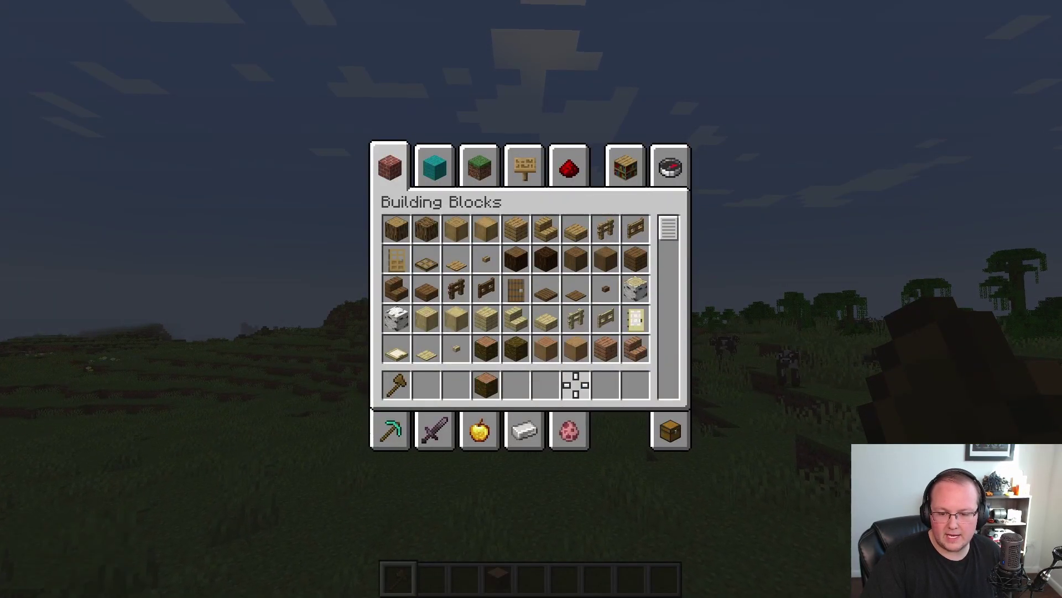
pyautogui.click(658, 430)
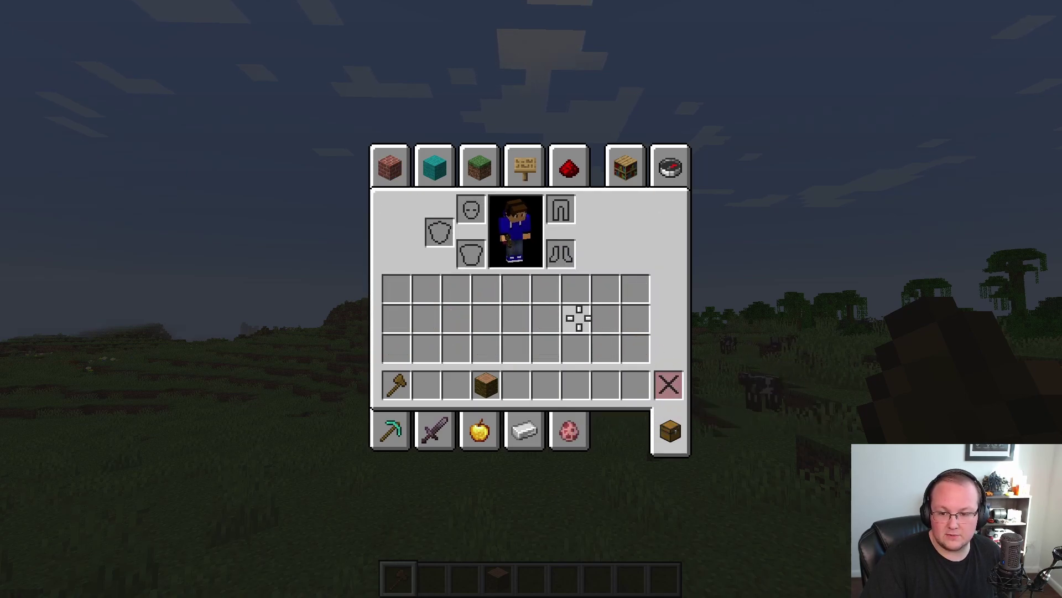
pyautogui.press('e')
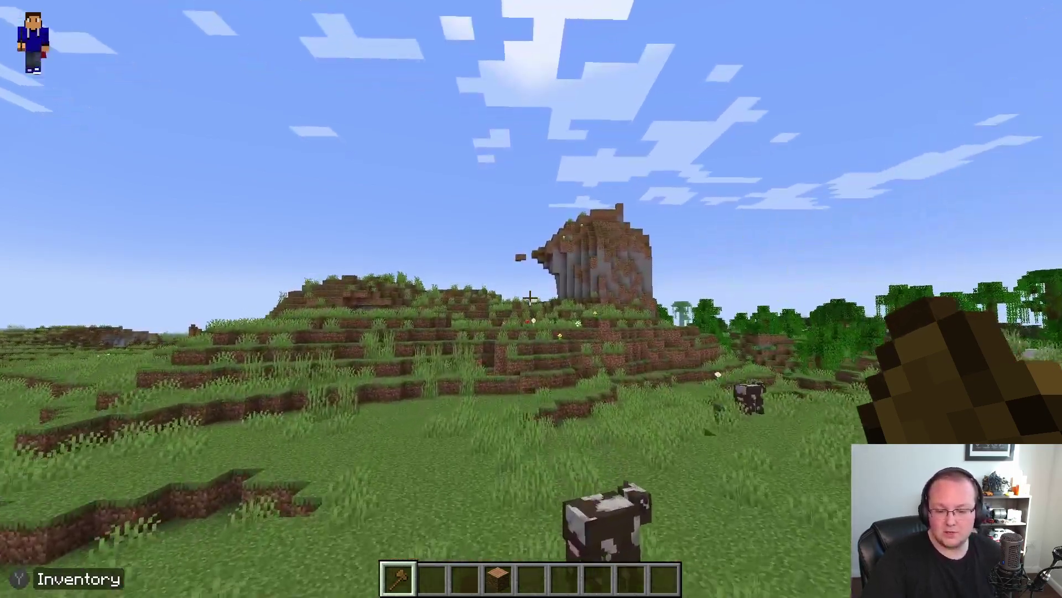
# Step: Walk forward across the grassland, jumping up the dirt ledges and passing the overhanging stone cliff towards the jungle trees
pyautogui.press('w')
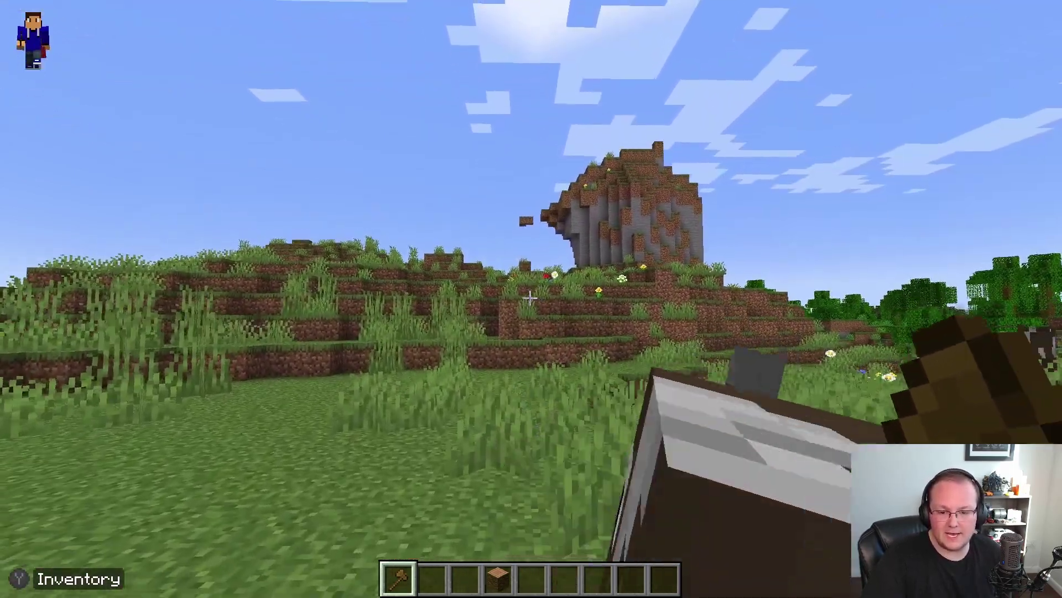
pyautogui.press('w')
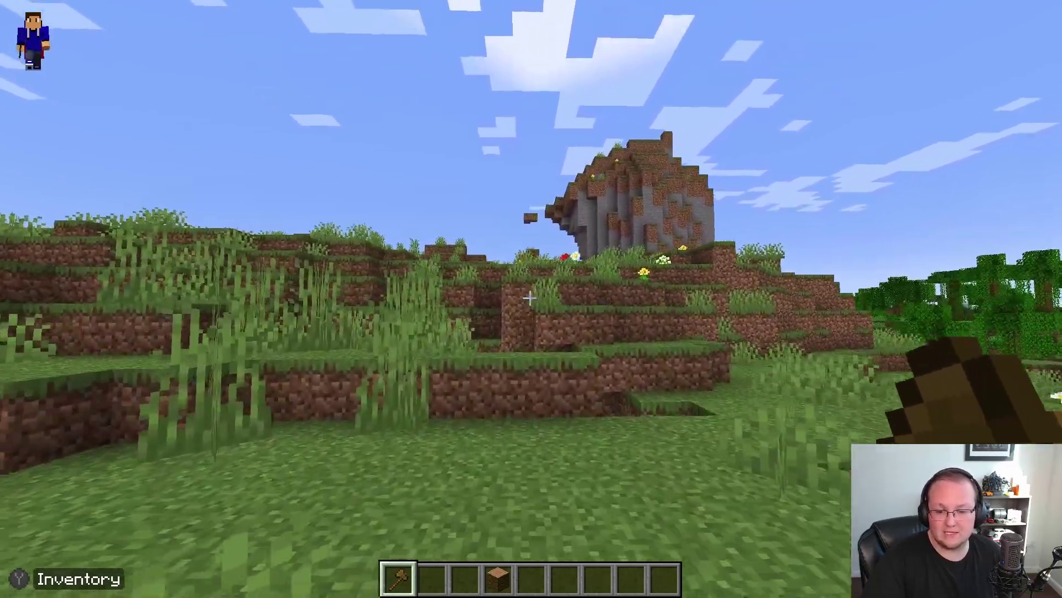
pyautogui.press('w')
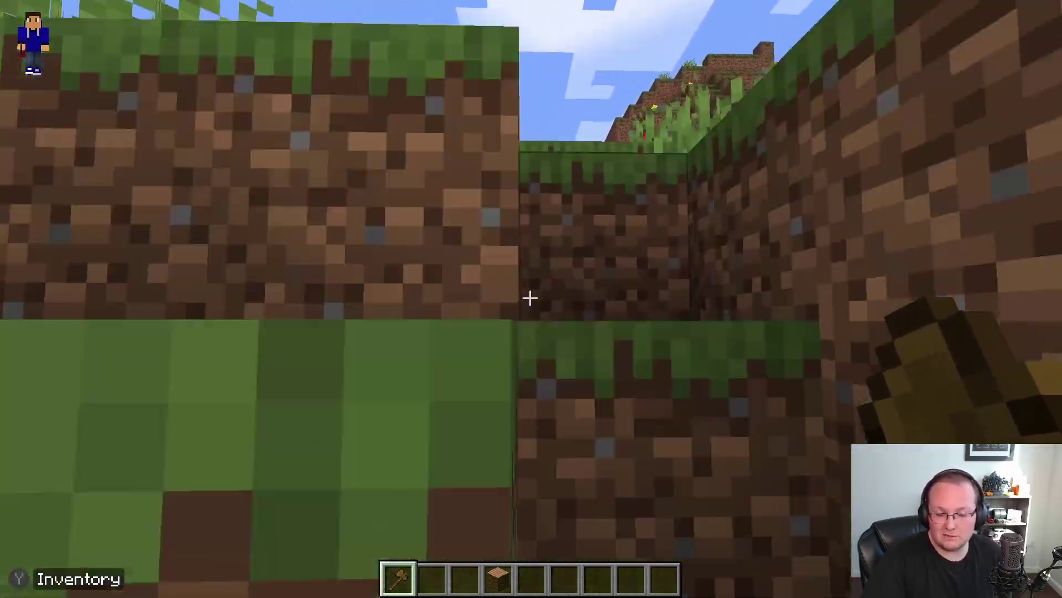
pyautogui.press('w')
pyautogui.press('space')
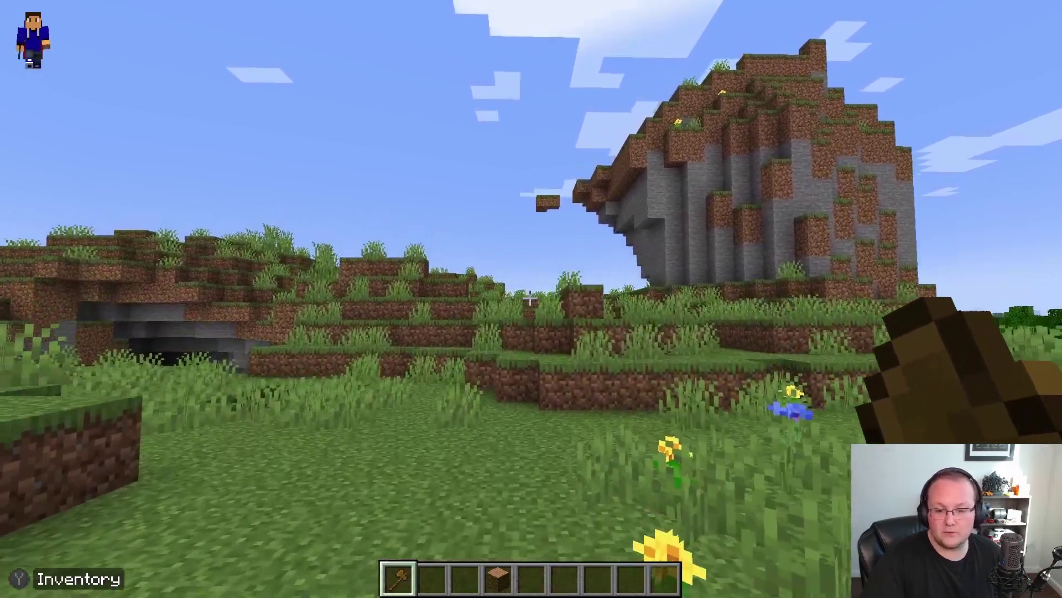
pyautogui.press('w')
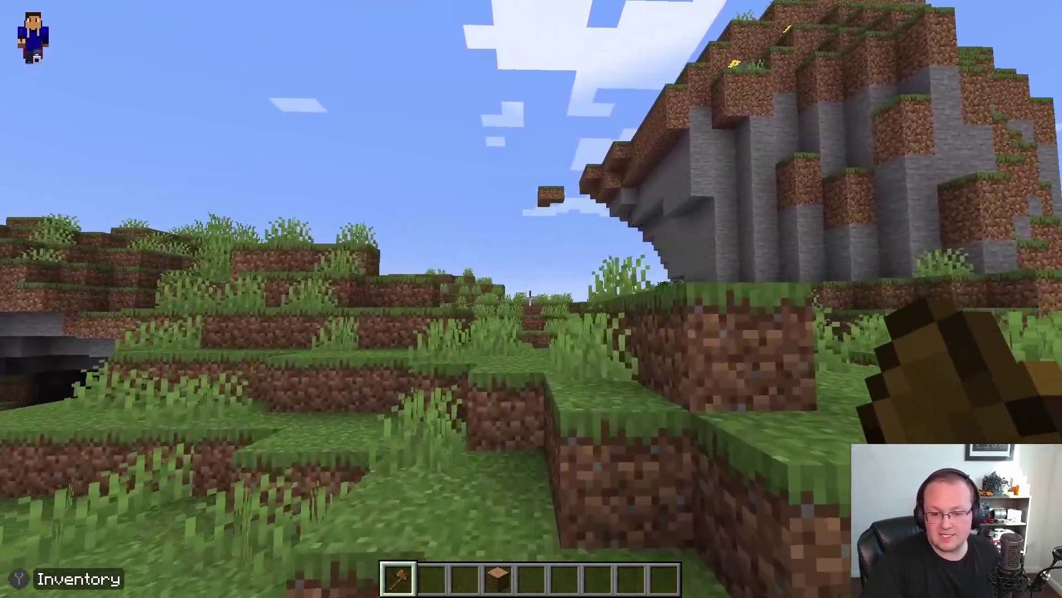
pyautogui.press('w')
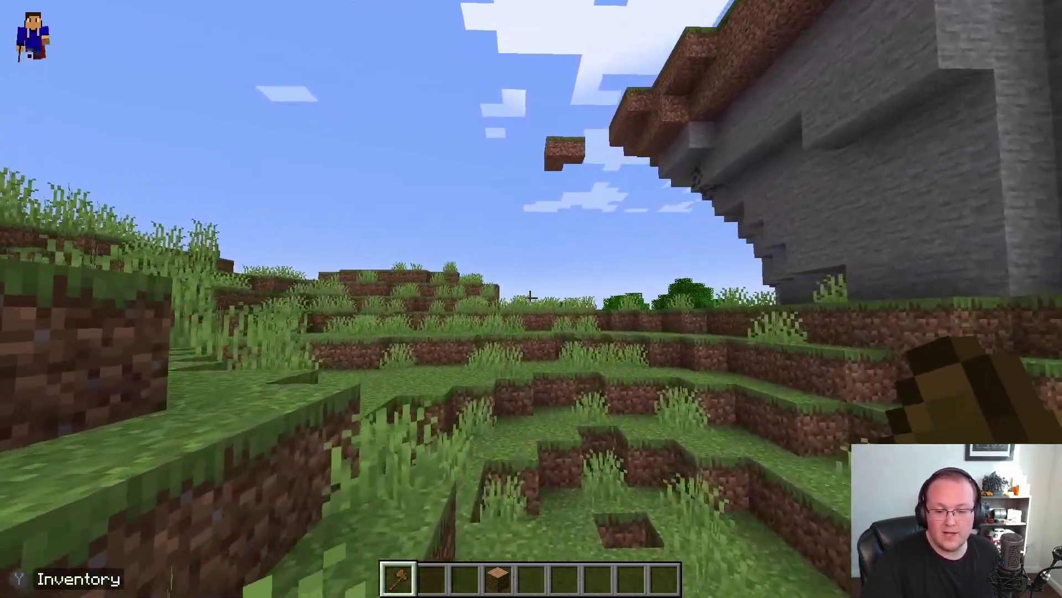
pyautogui.press('w')
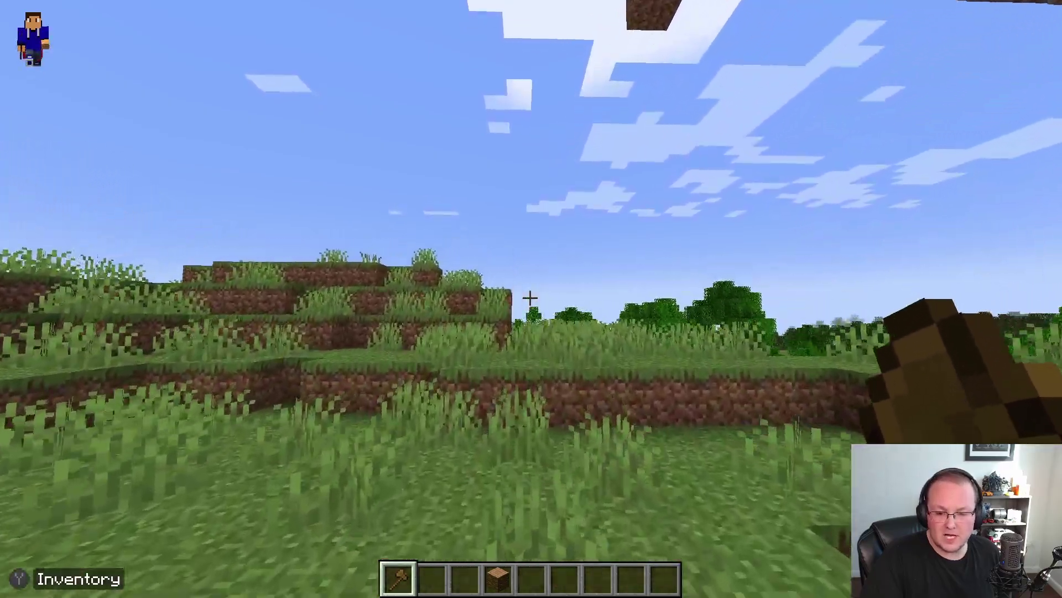
pyautogui.press('w')
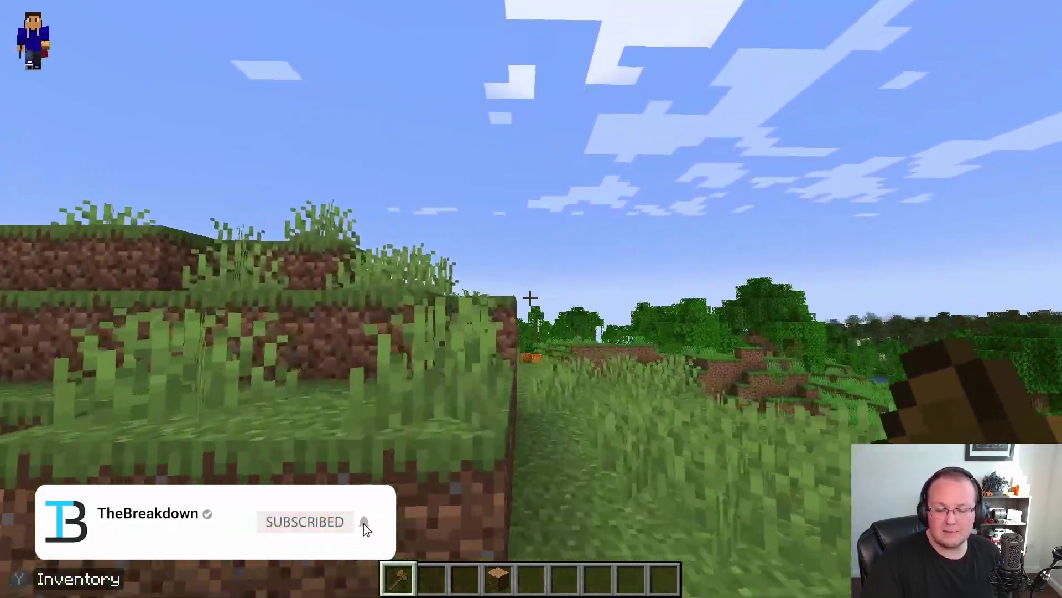
pyautogui.press('w')
pyautogui.press('w')
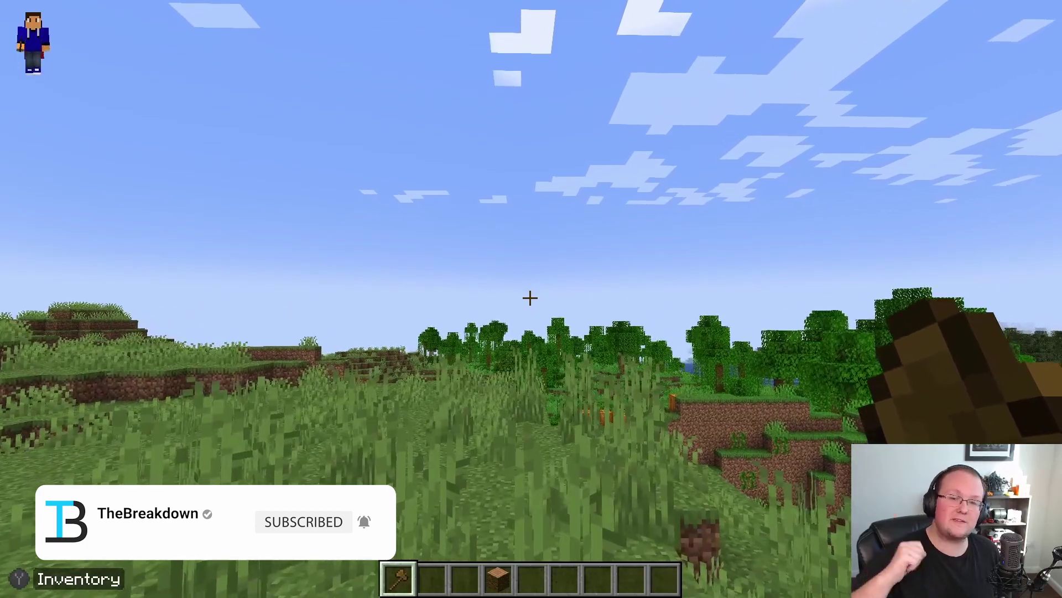